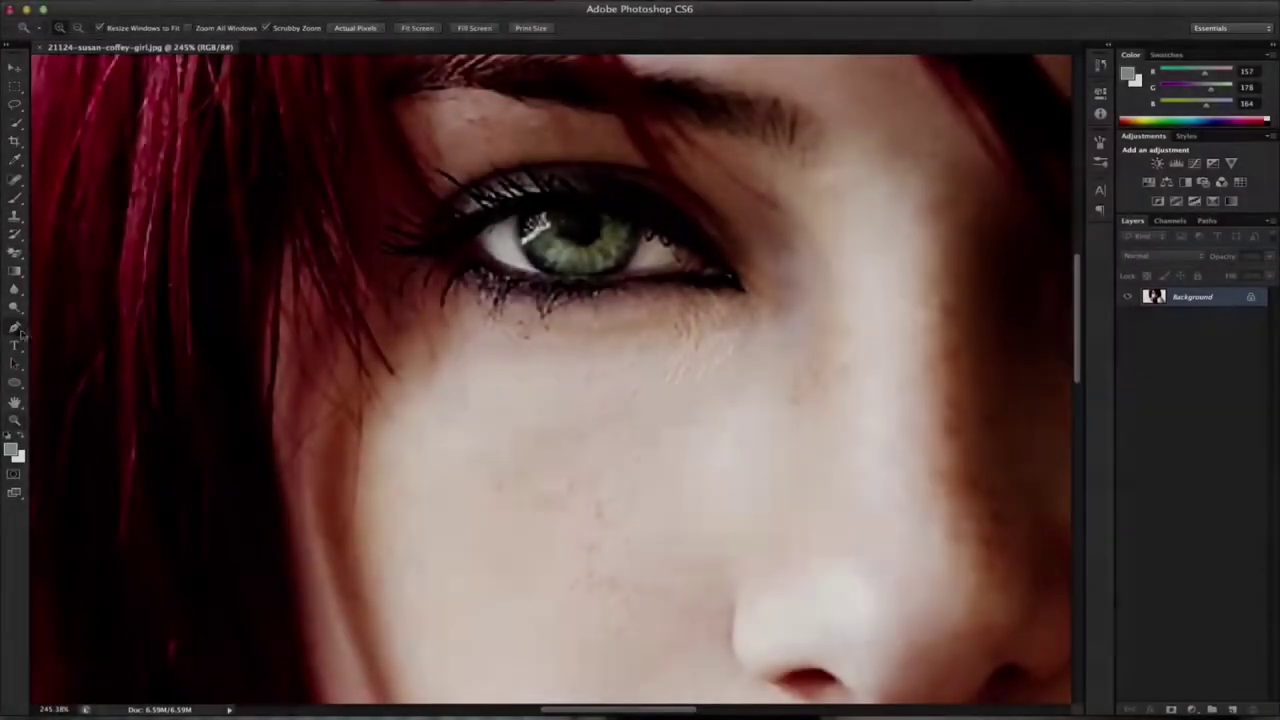
Step: Pick the Pen tool to start tracing the eye's outline
click(15, 327)
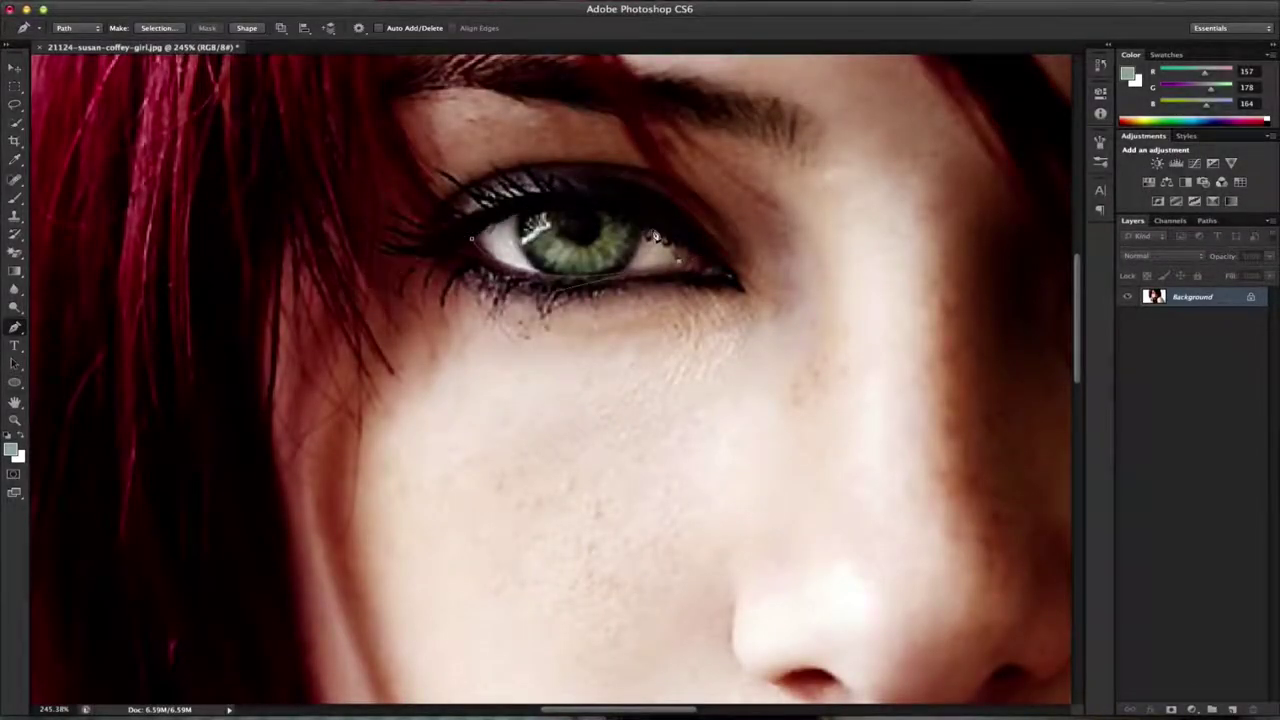
Step: Turn the eye path into a selection, add a layer mask, and curve a path around the other eye
right_click(480, 243)
click(555, 306)
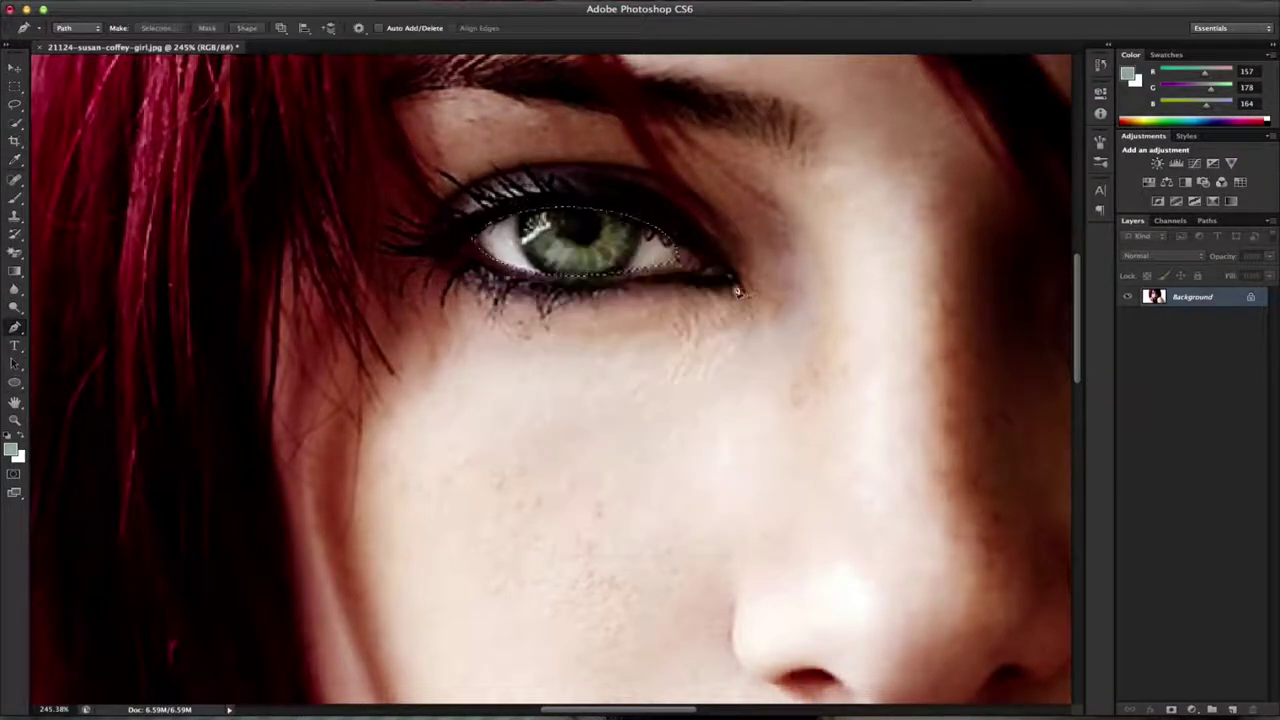
click(1172, 710)
key(ctrl+z)
click(1172, 710)
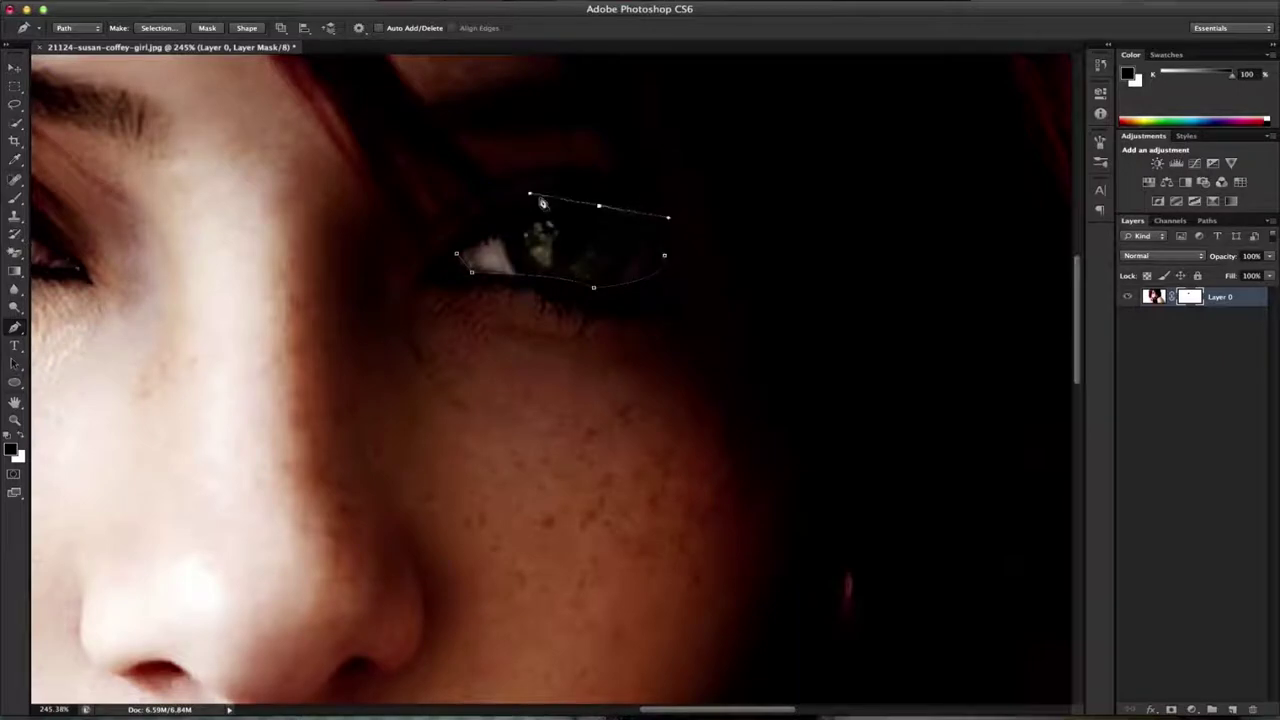
drag(458, 251, 395, 287)
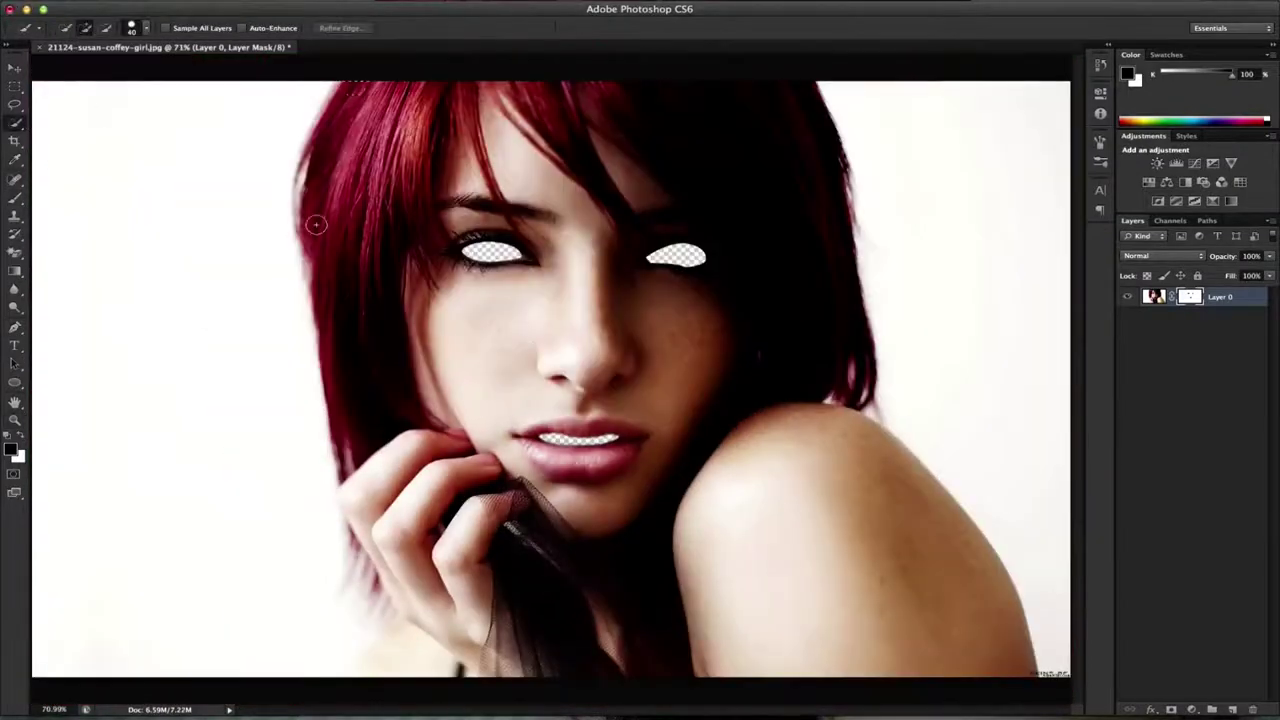
Step: Quick-select the woman and refine hair and shoulder edges into a masked layer copy
drag(315, 224, 322, 130)
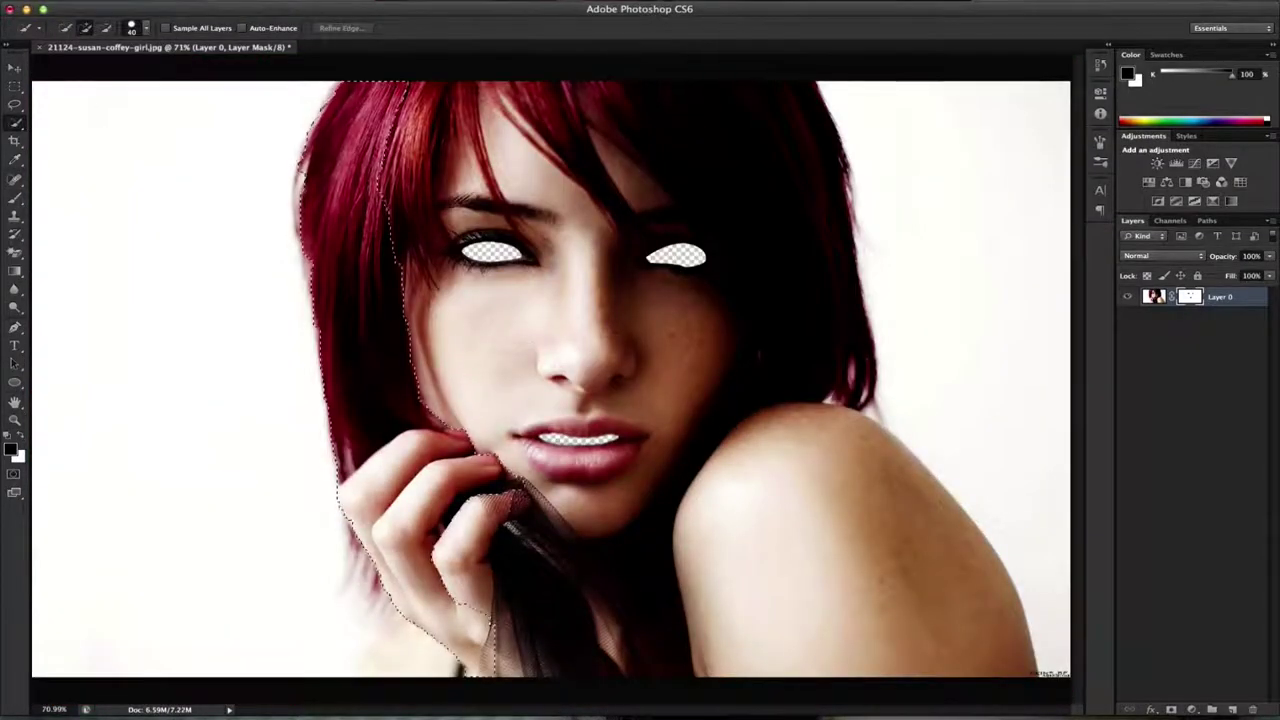
key(ctrl+alt+r)
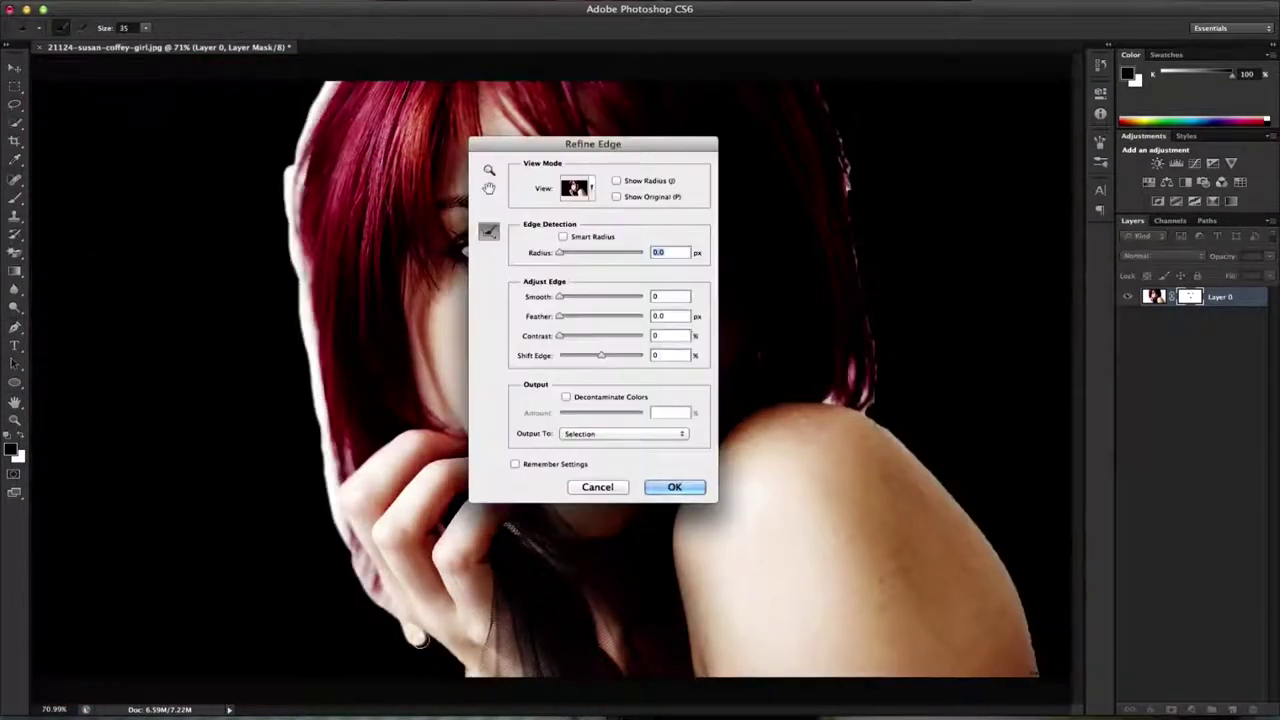
drag(1030, 610, 808, 274)
key(Return)
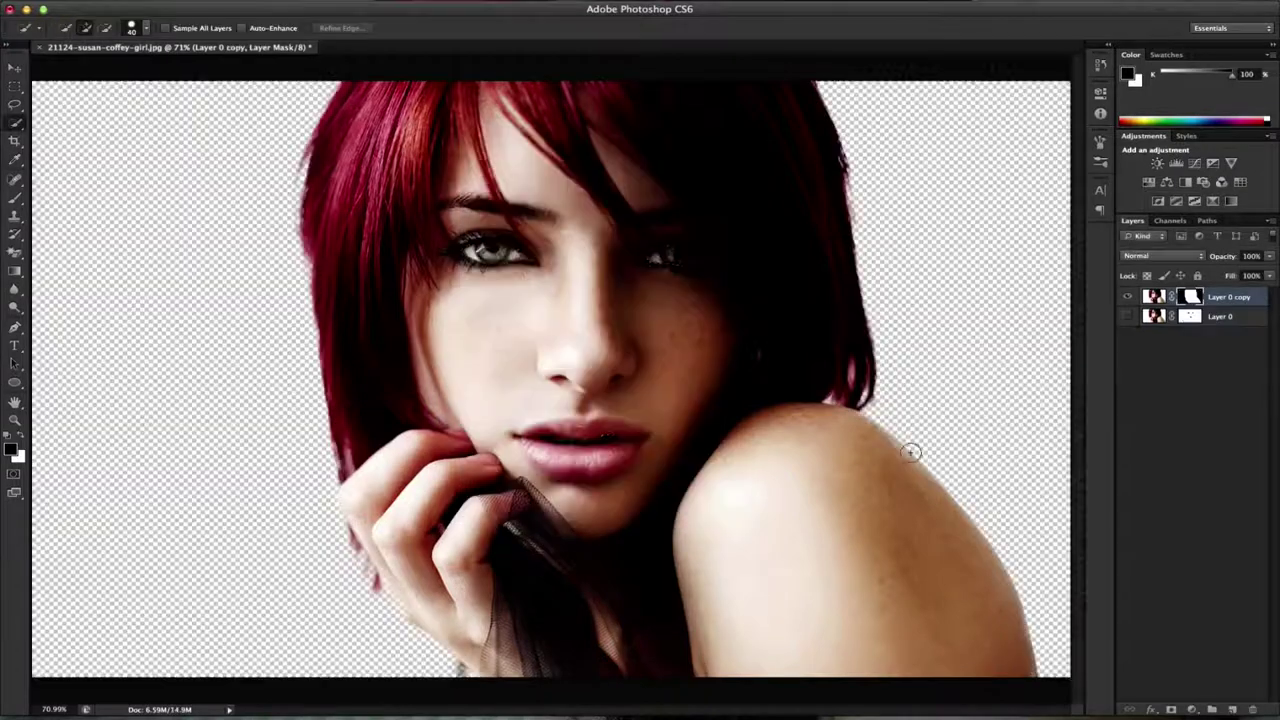
key(b)
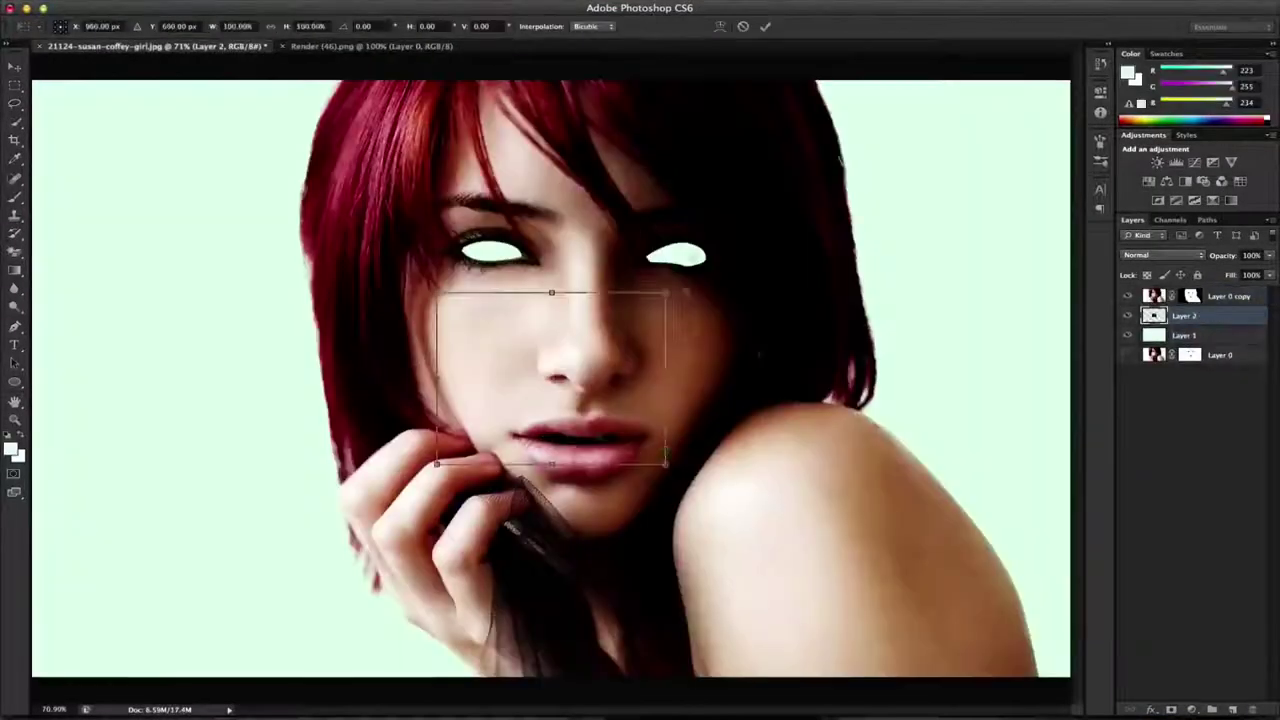
Step: Fit the cyan part into the mouth, then size a second cyan part into the left eye
mouse_move(666, 293)
mouse_down()
mouse_move(643, 380)
mouse_move(630, 362)
mouse_up()
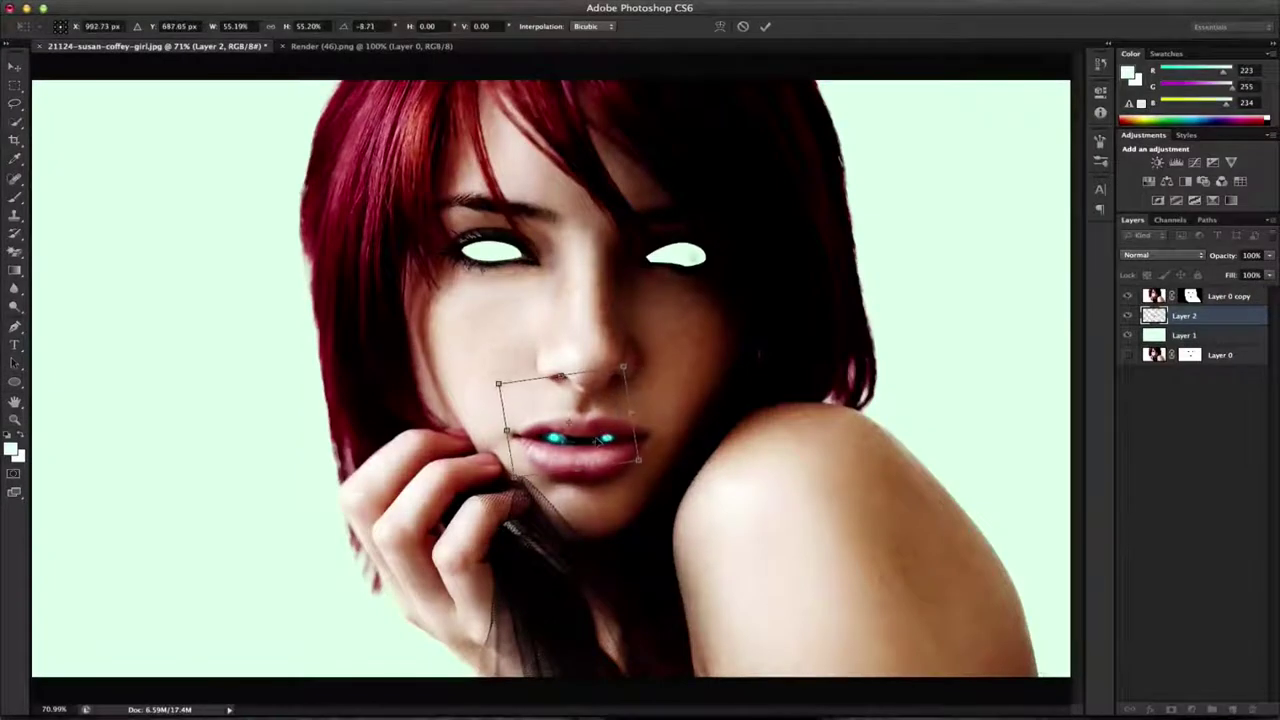
key(Return)
key(ctrl+j)
key(ctrl+t)
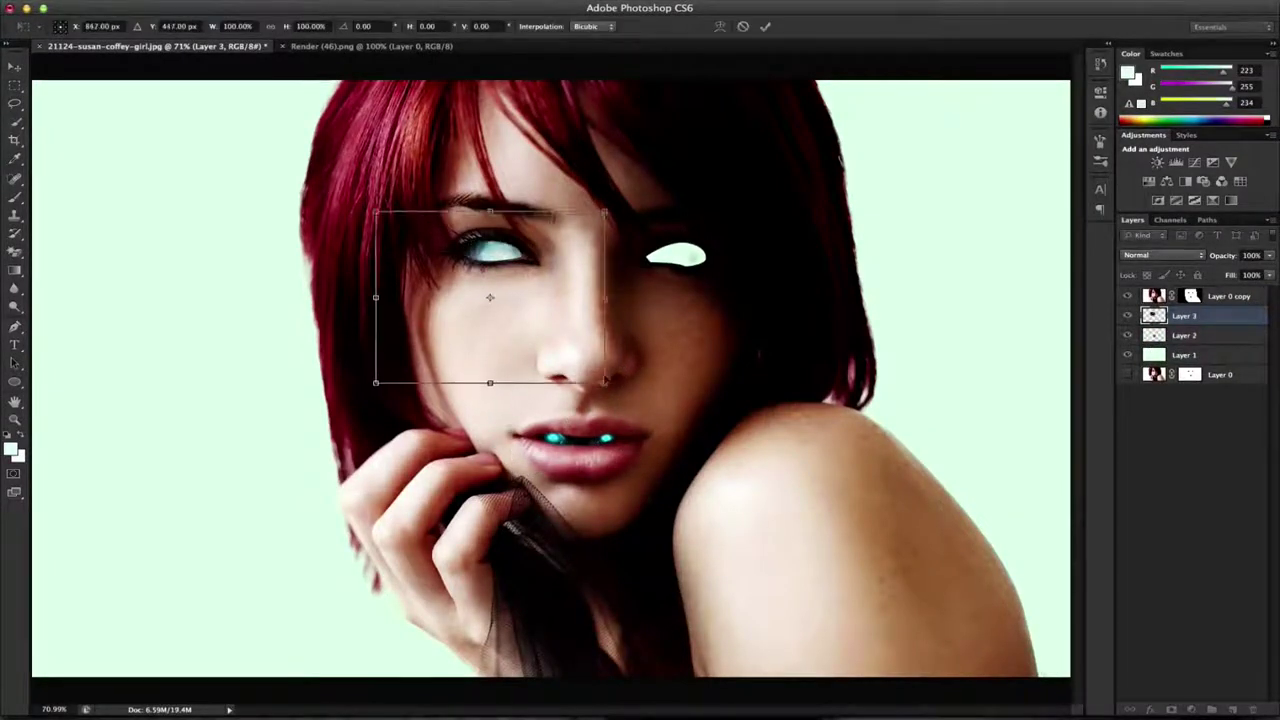
right_click(548, 272)
key(Escape)
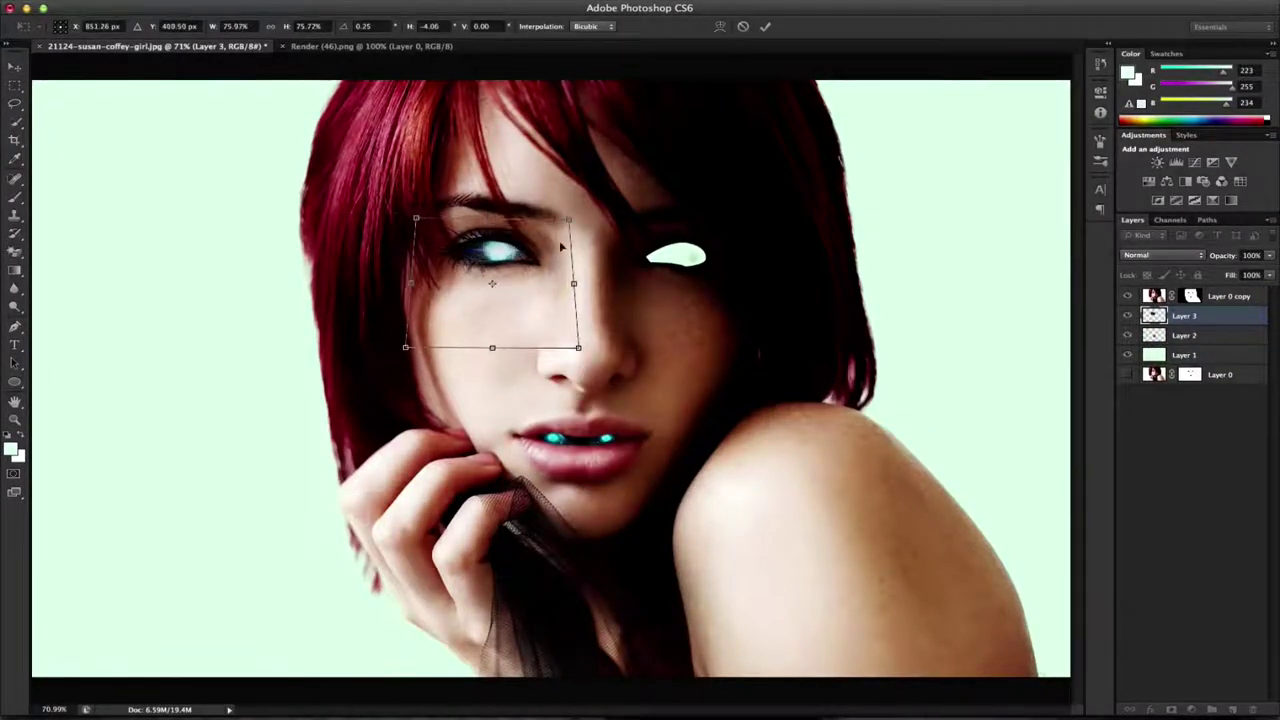
key(ctrl+z)
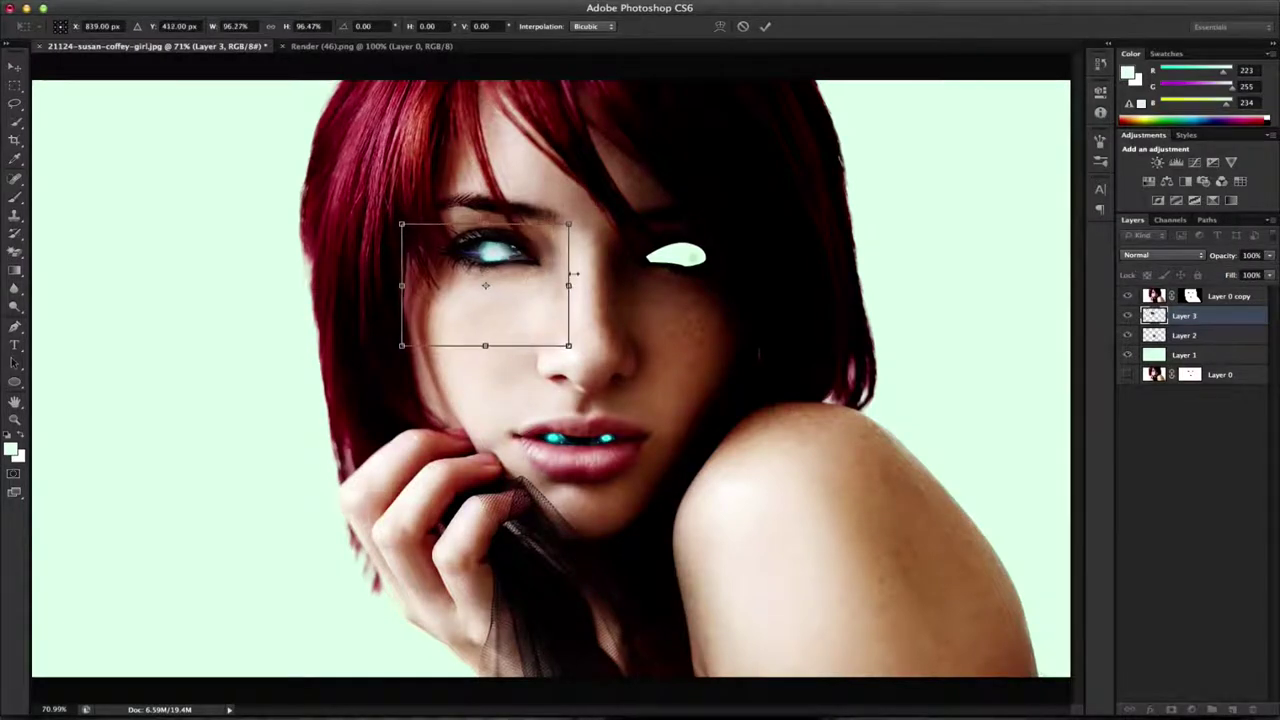
key(ctrl+z)
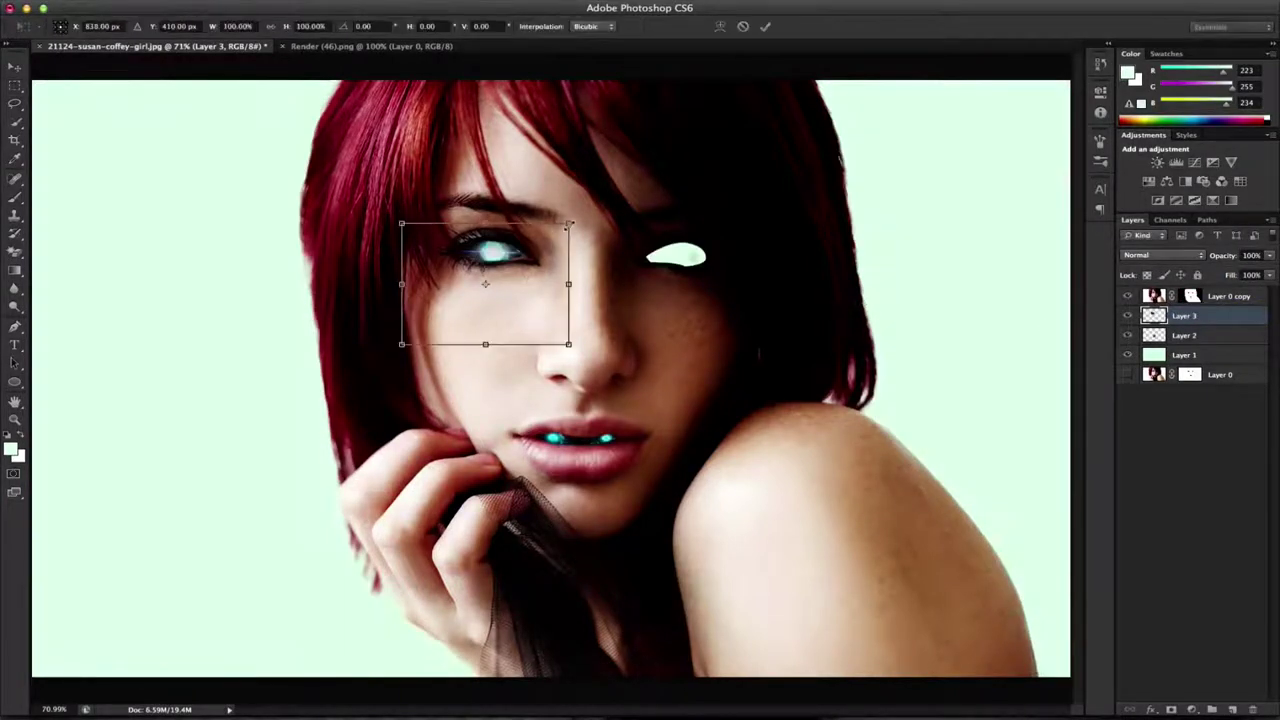
drag(569, 224, 574, 222)
key(Return)
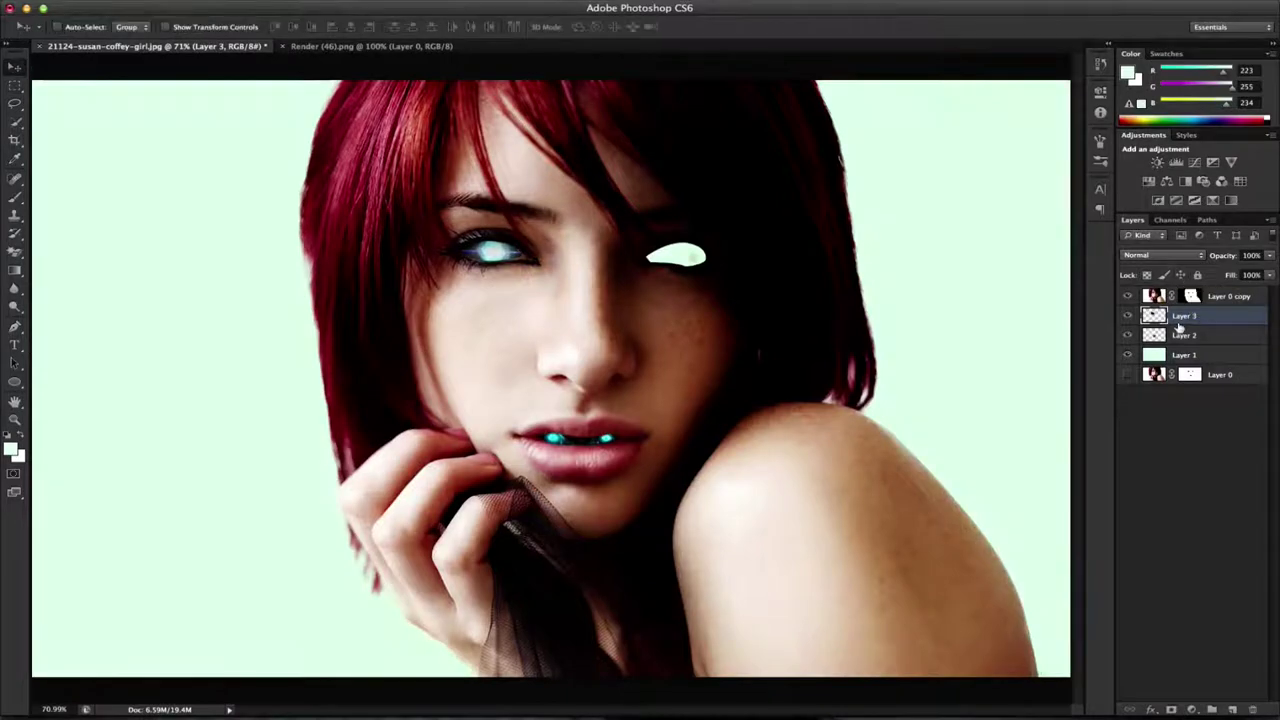
Step: Duplicate the eye part, move it over the right eye and flip it horizontally
key(ctrl+j)
key(ctrl+t)
drag(500, 260, 658, 260)
right_click(735, 277)
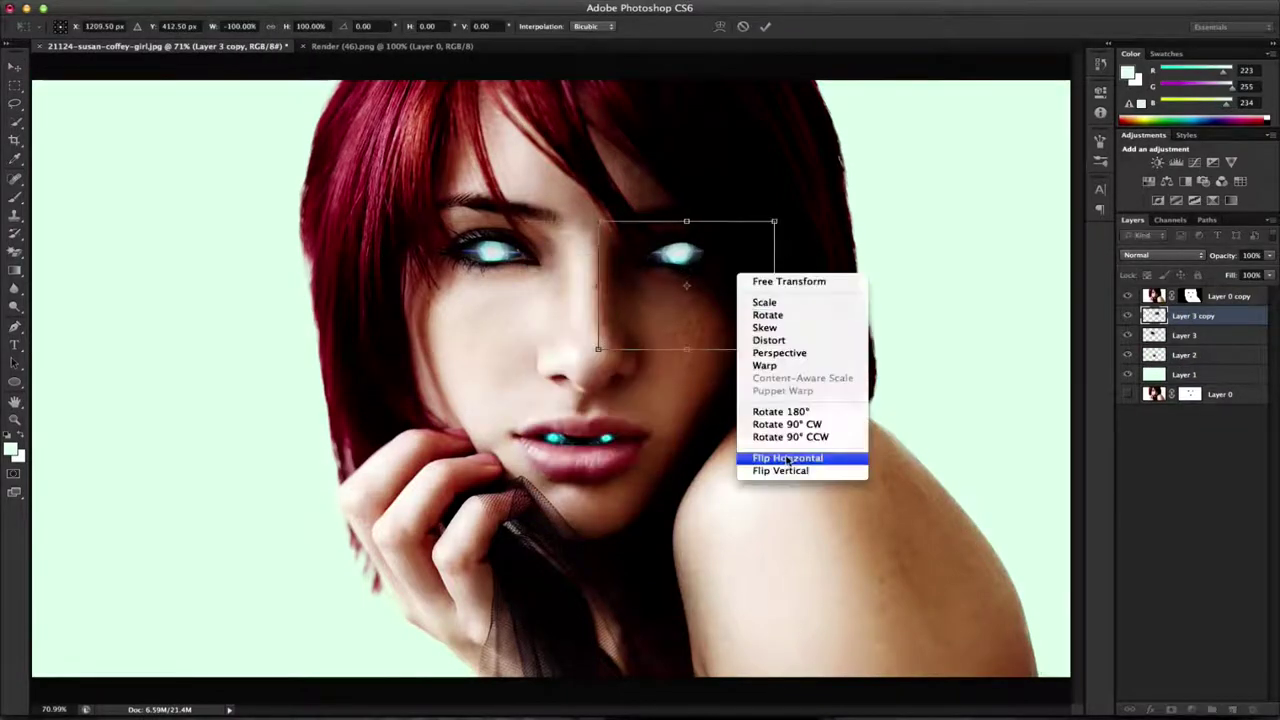
click(770, 449)
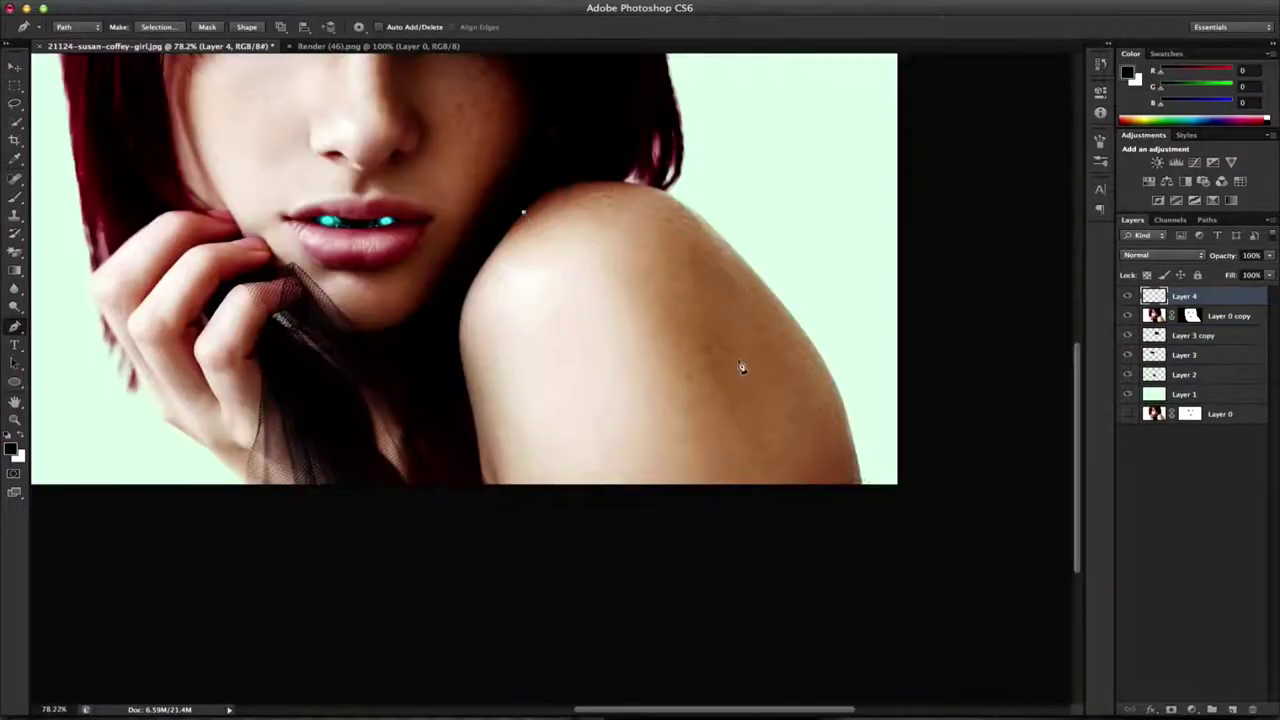
Step: Extend the seam path down the shoulder and stroke it with a black line
click(878, 595)
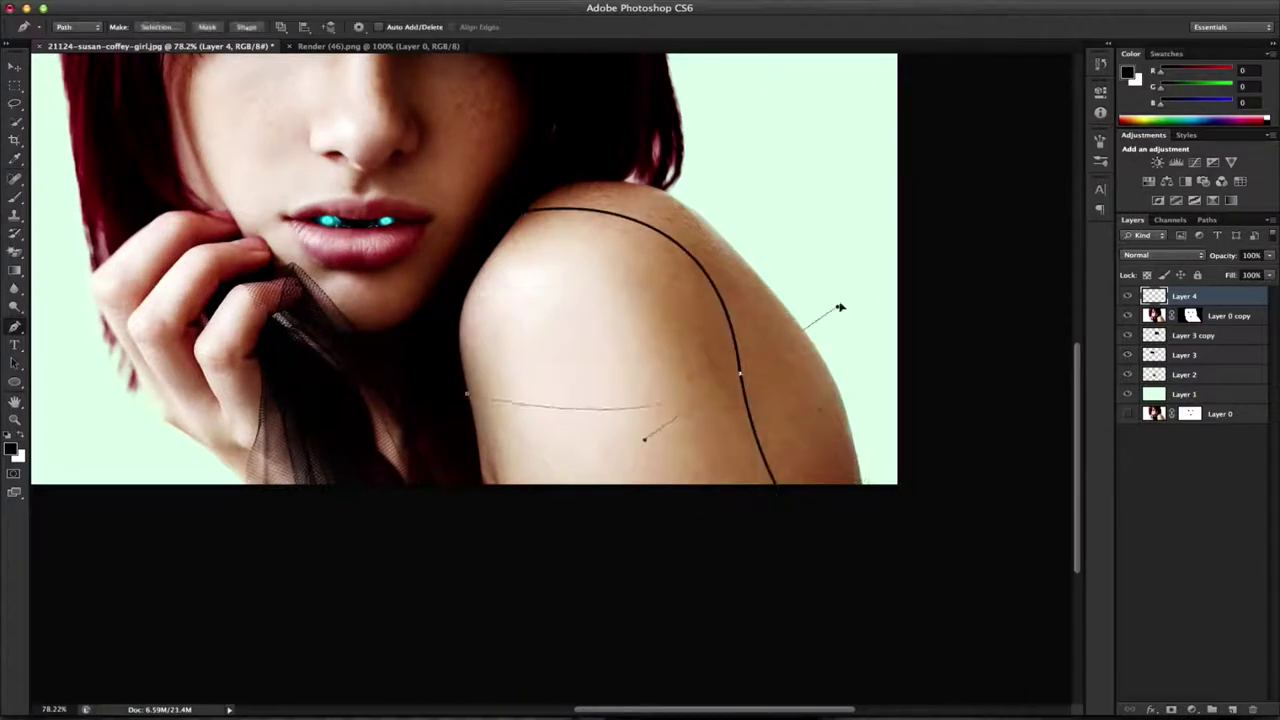
right_click(810, 312)
click(830, 406)
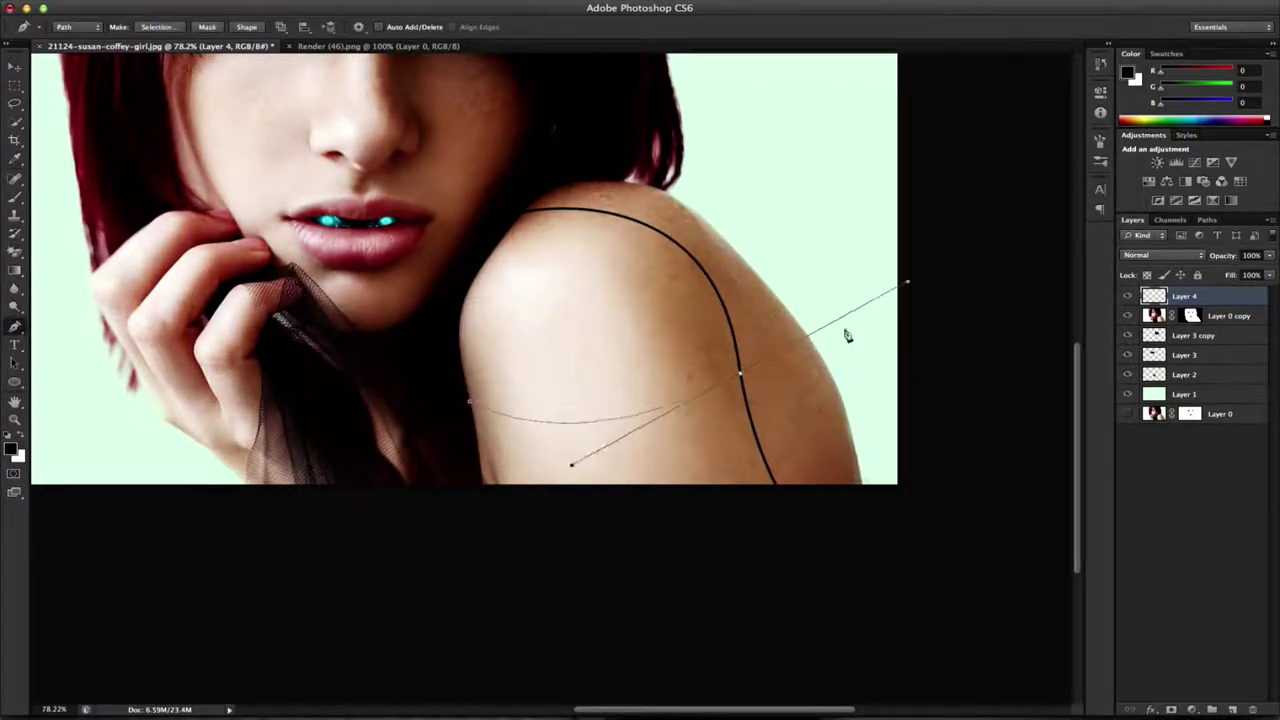
Step: Give the shoulder seams Bevel & Emboss and Inner Glow layer styles
ctrl+drag(797, 347, 840, 347)
key(b)
right_click(790, 311)
key(Escape)
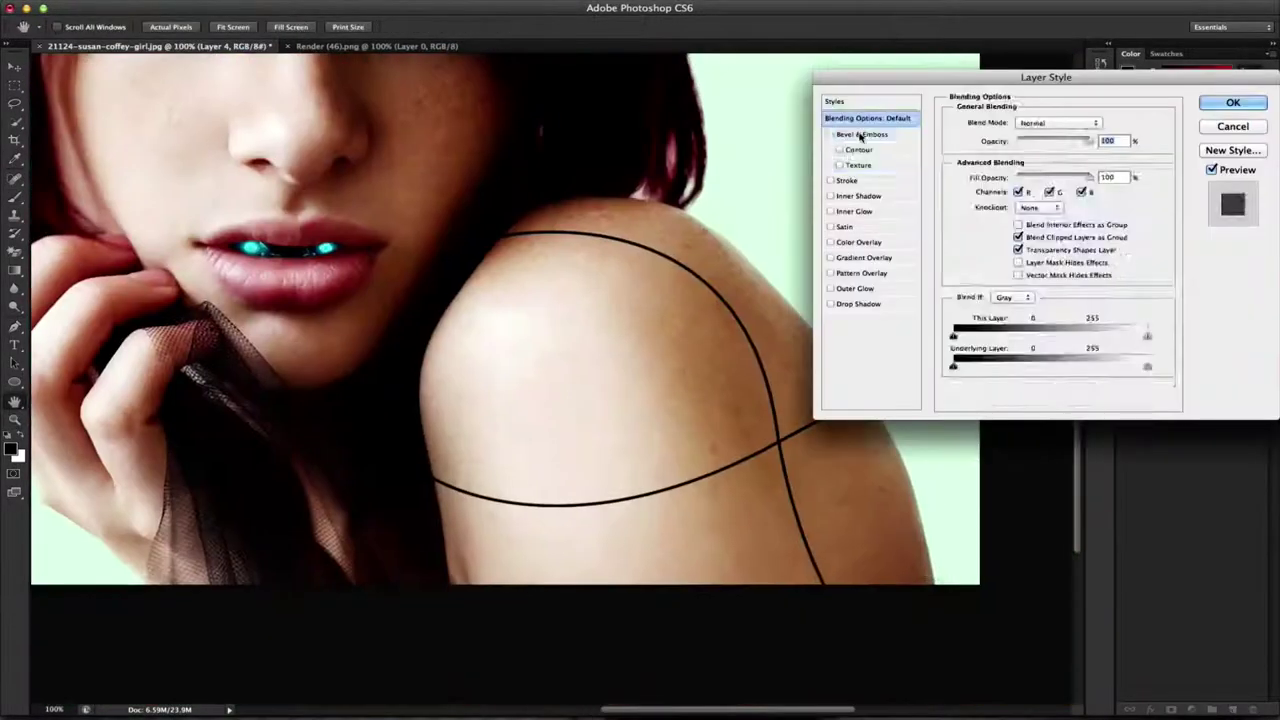
click(858, 134)
click(854, 211)
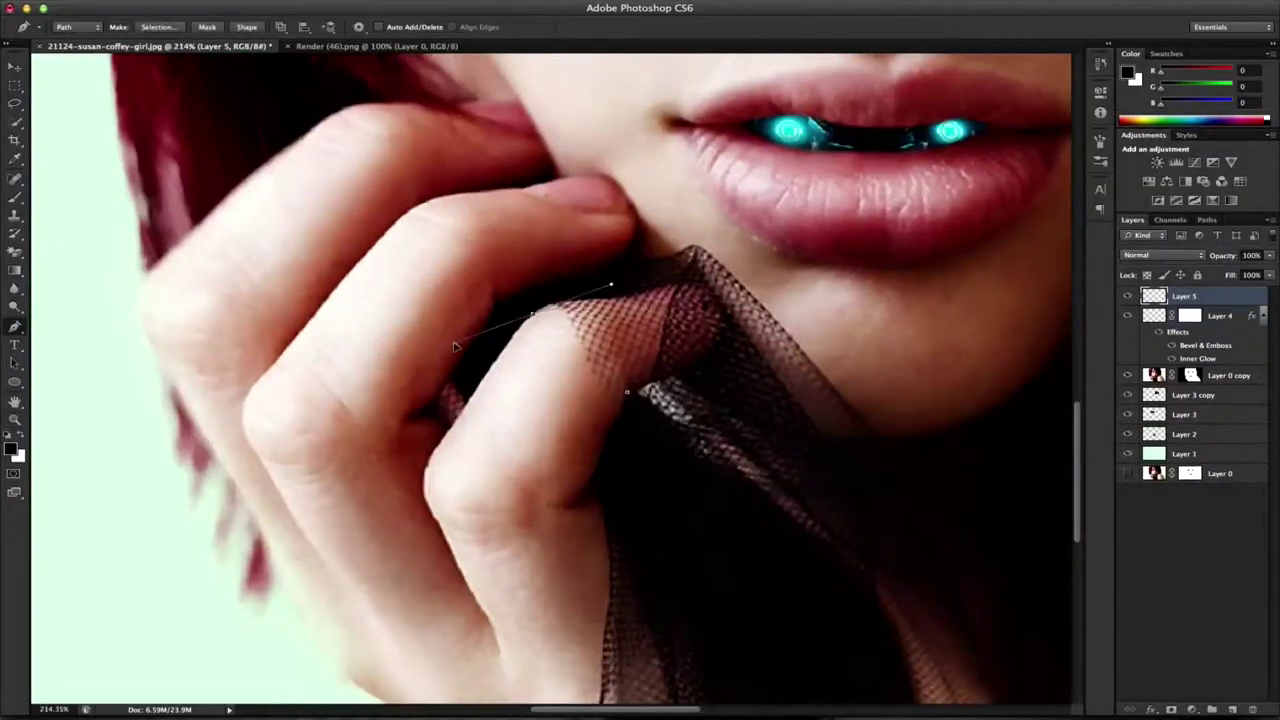
Step: Stroke each finger Pen path with a black brush line to form ring seams
right_click(704, 440)
click(750, 520)
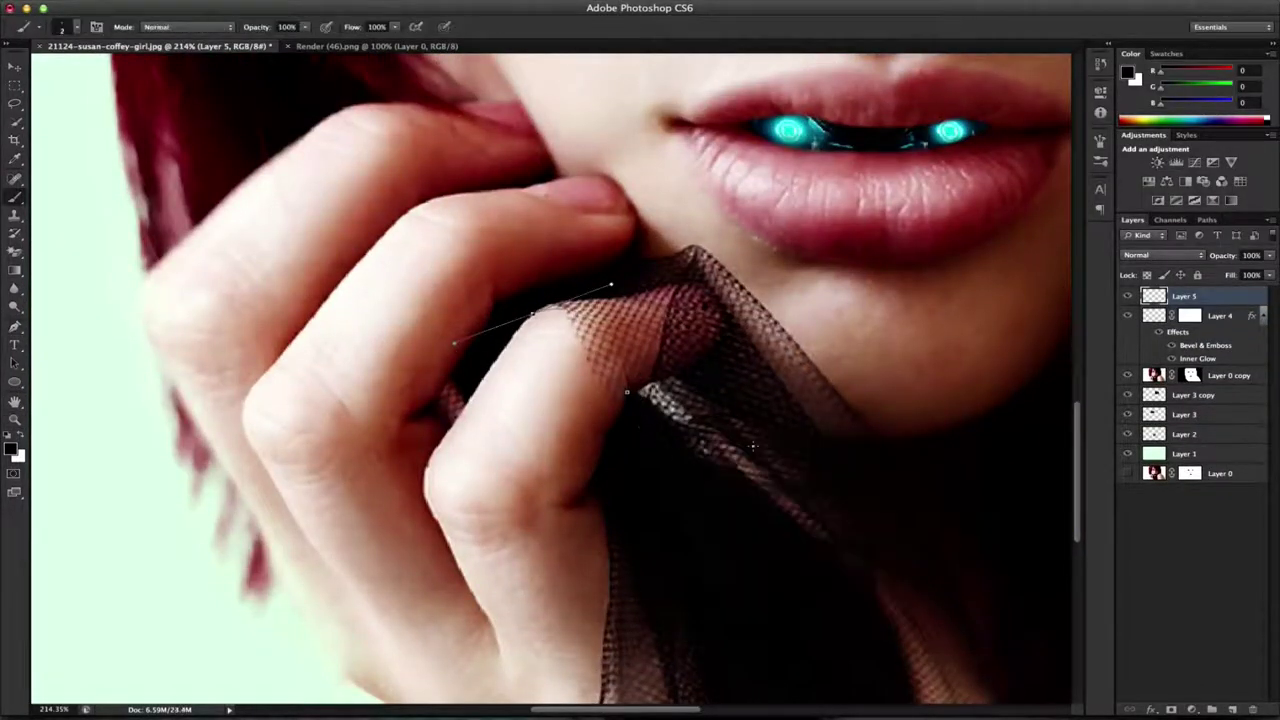
key(Return)
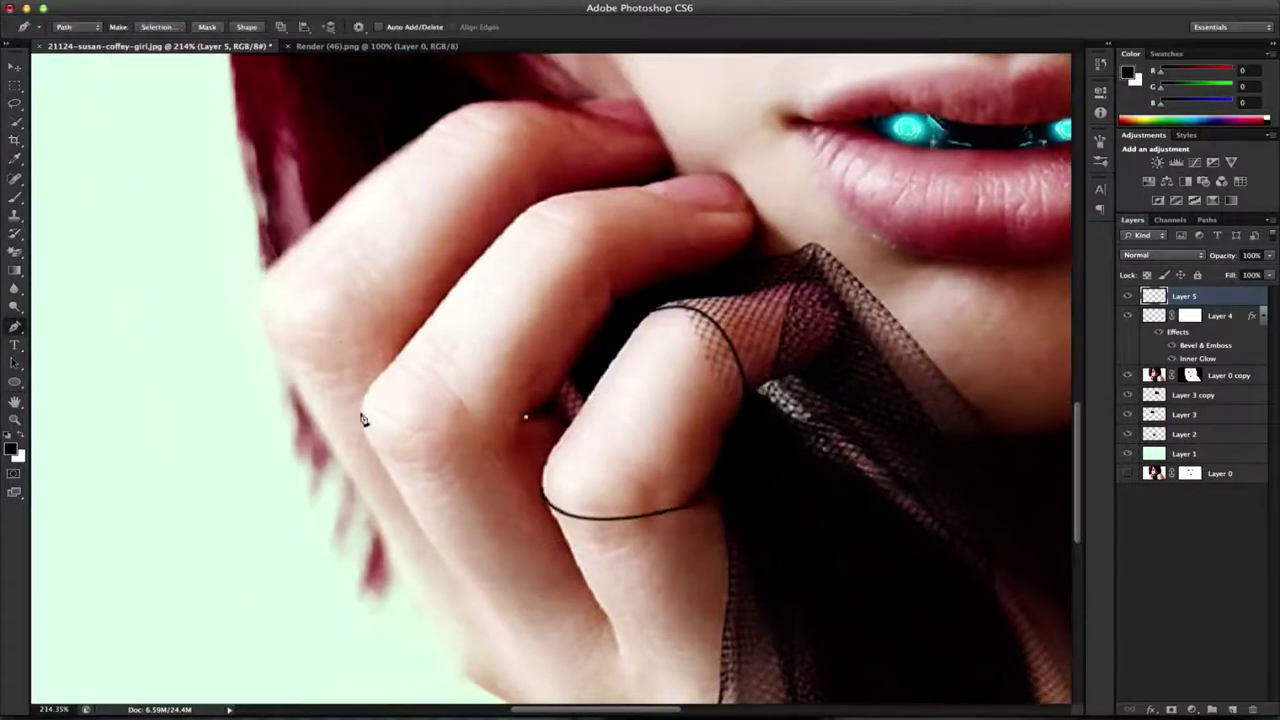
right_click(423, 368)
click(486, 451)
key(Return)
right_click(620, 290)
click(647, 360)
key(Return)
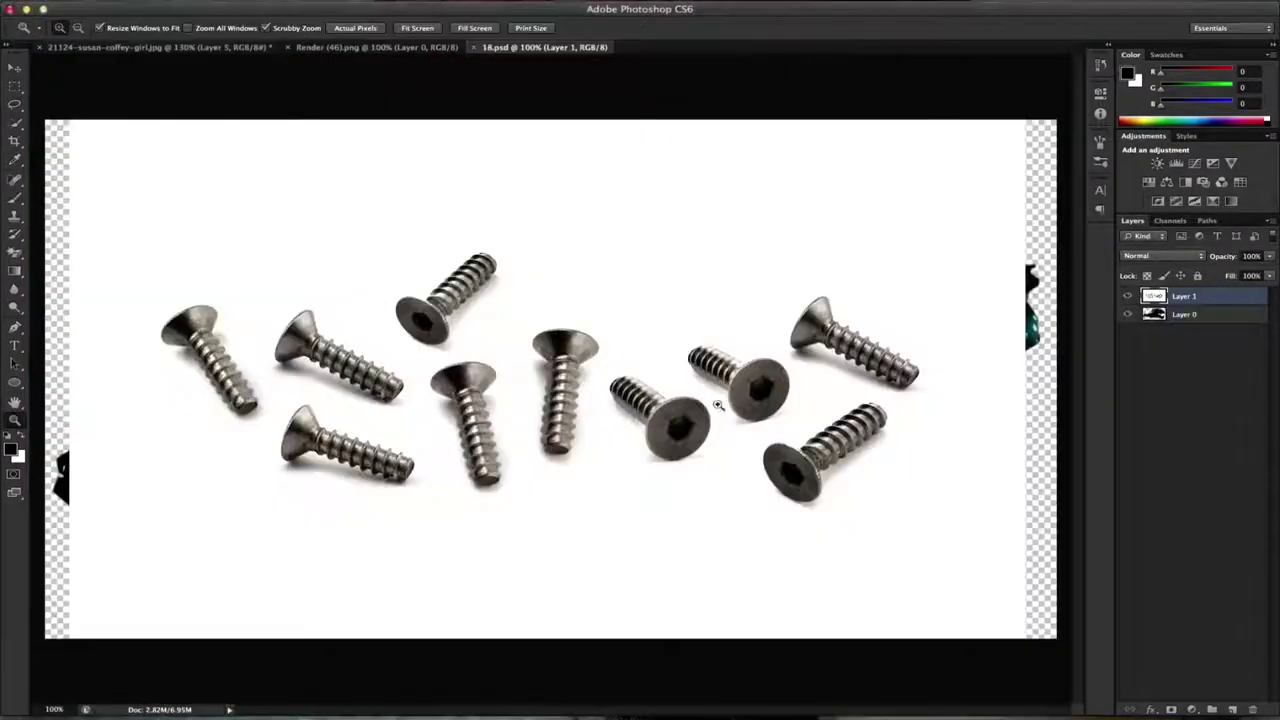
Step: Copy a screw head from the screws photo and paint away its white backdrop and shaft
drag(641, 392, 718, 471)
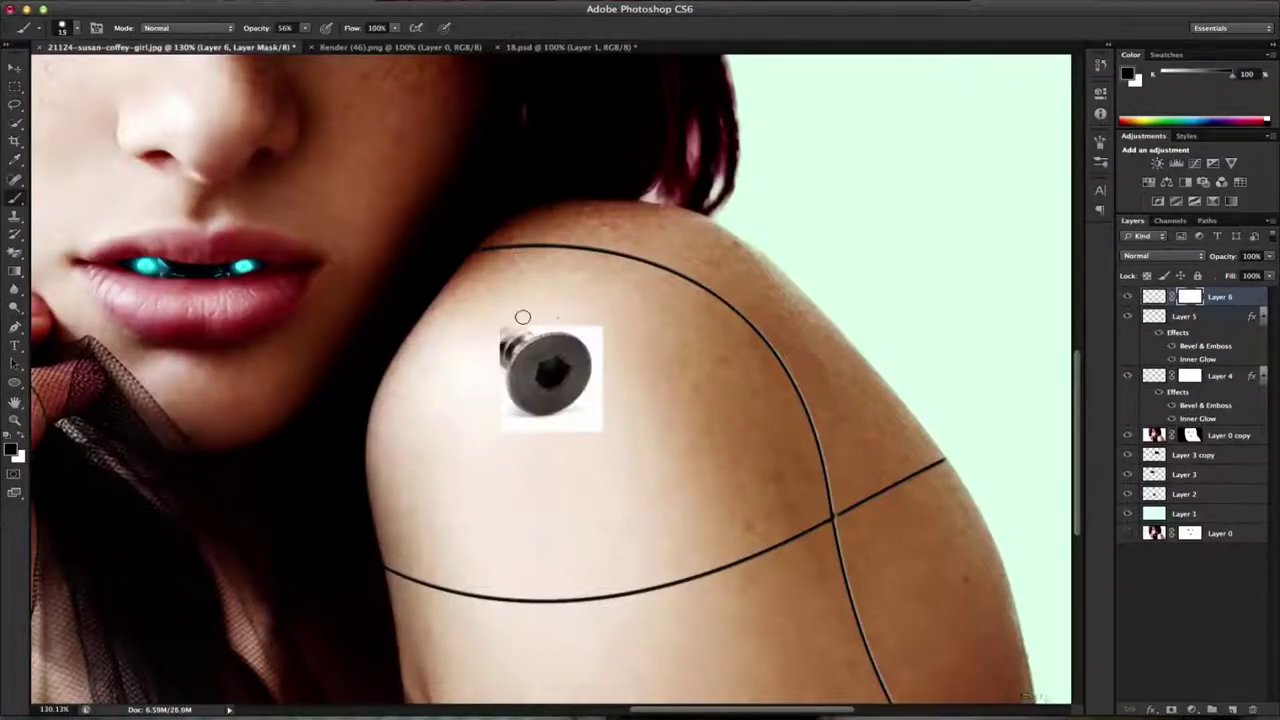
key(0)
scroll(522, 317, up, 3)
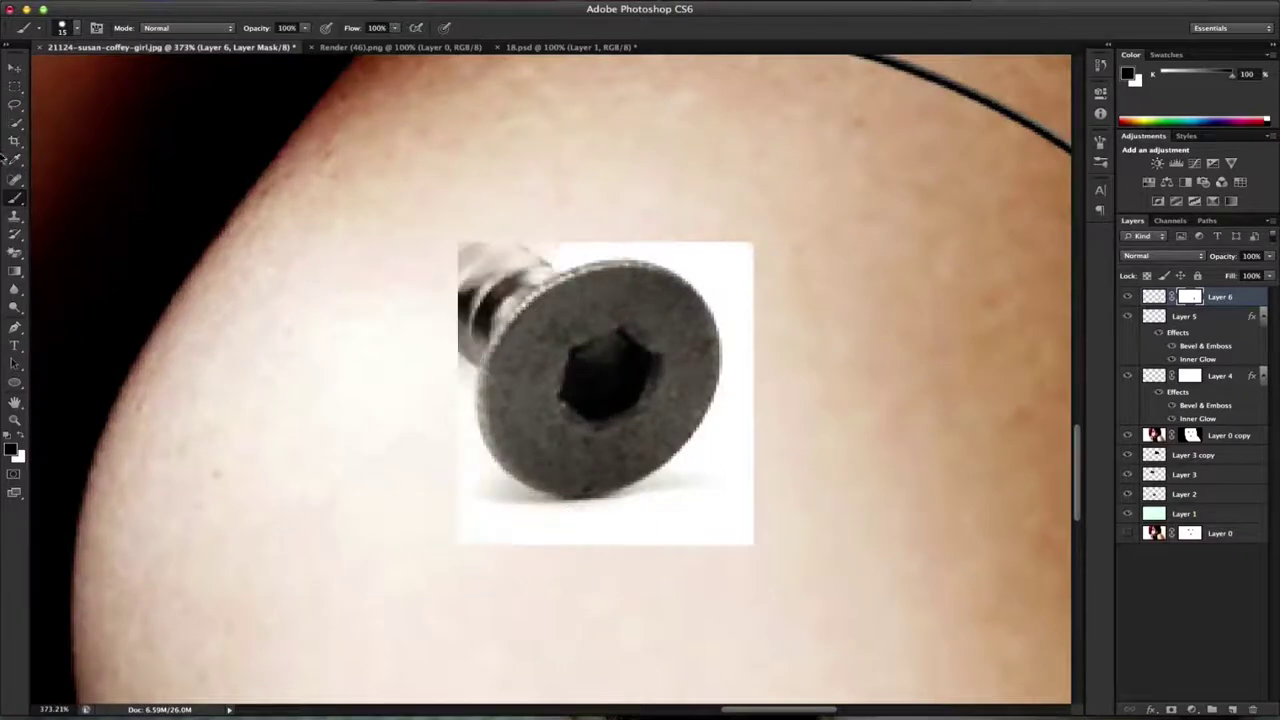
drag(520, 495, 516, 254)
right_click(731, 423)
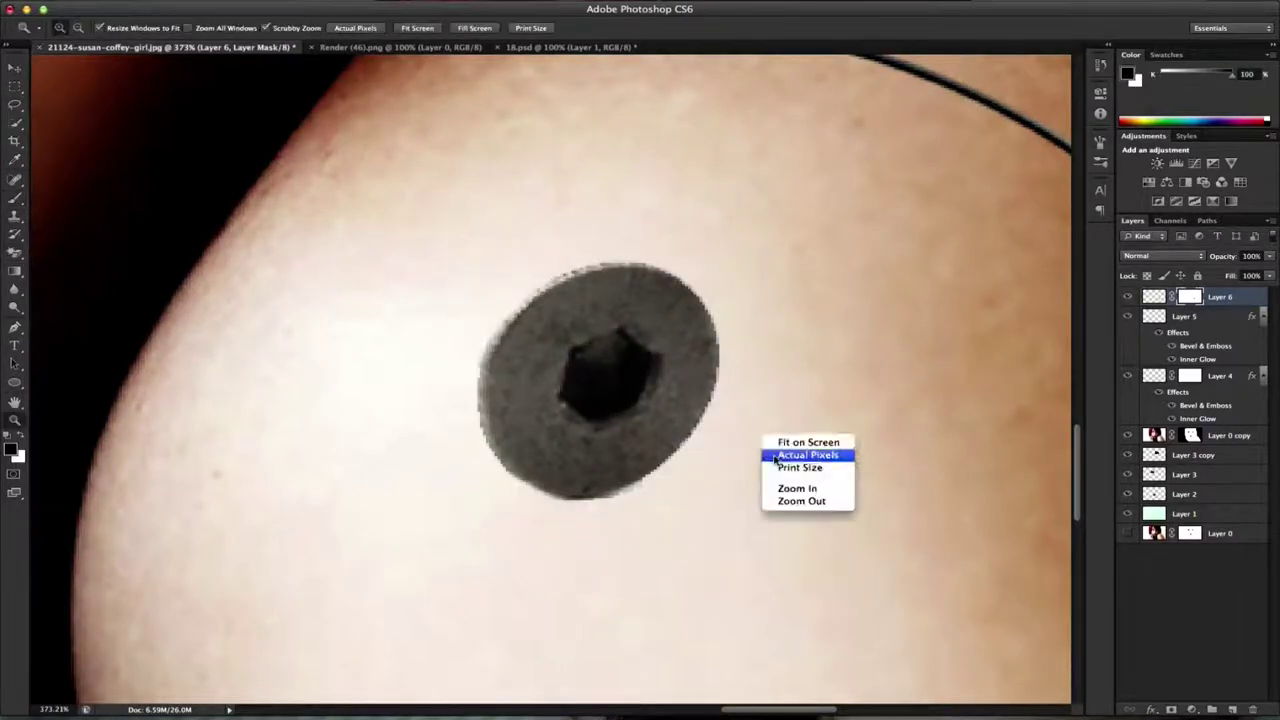
click(766, 451)
scroll(771, 457, up, 5)
Step: Shrink, tilt and place the screw head beside the shoulder seam crossing
key(ctrl+t)
drag(752, 428, 768, 527)
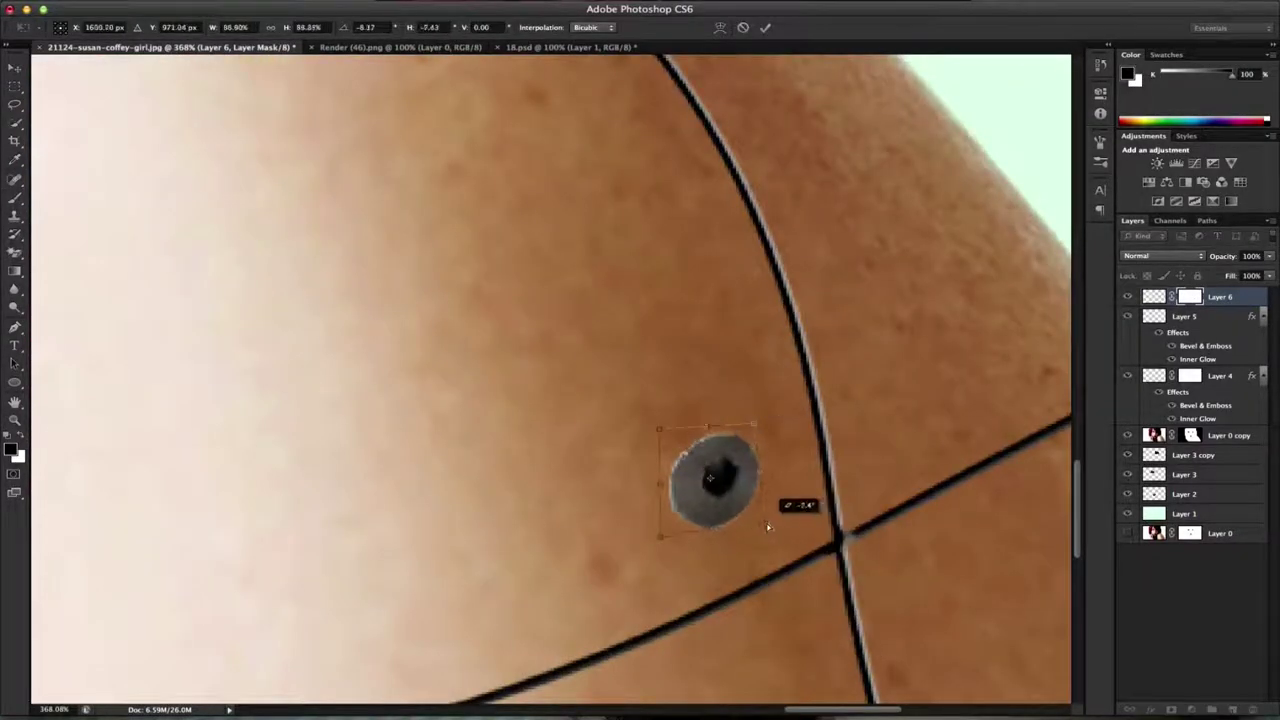
right_click(737, 445)
drag(705, 475, 780, 512)
key(ctrl+1)
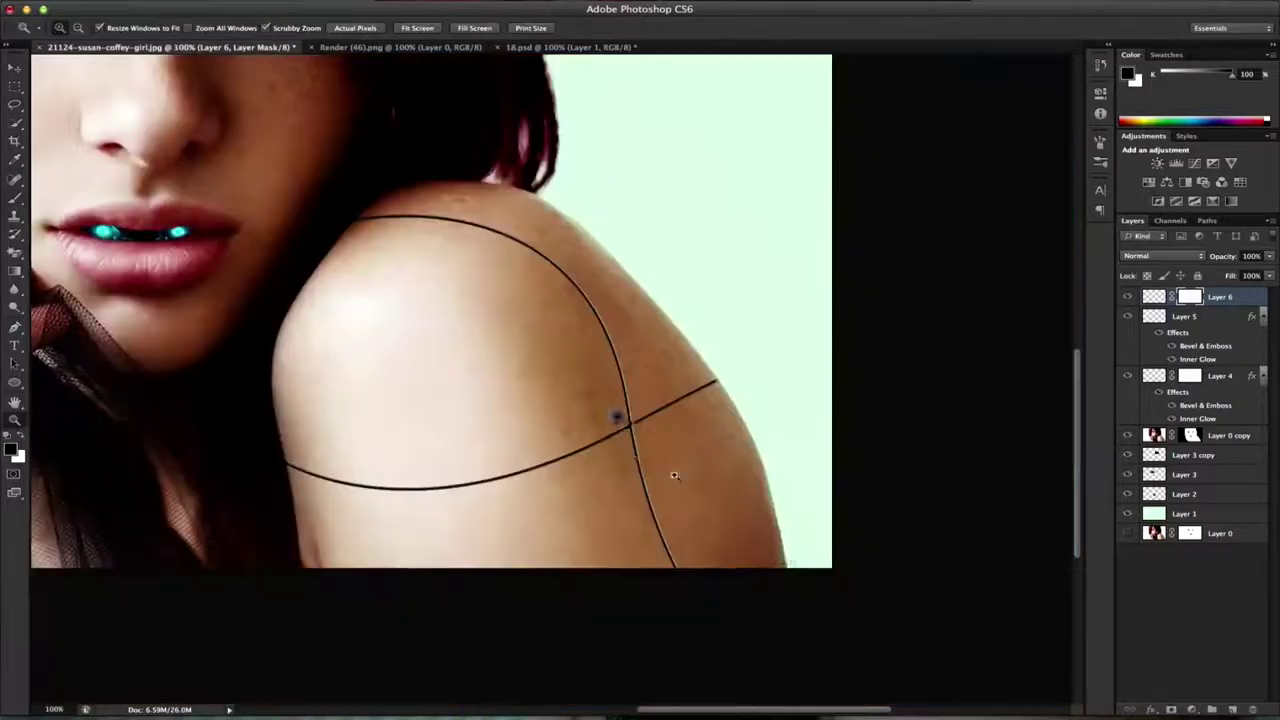
scroll(649, 416, up, 5)
key(Return)
Step: Duplicate the screw head and set a second one beside the first
key(ctrl+j)
mouse_move(540, 410)
mouse_down()
mouse_move(612, 376)
mouse_move(623, 443)
mouse_move(567, 475)
mouse_up()
key(ctrl+alt+t)
Step: Add a fourth screw head and merge all the screw layers into one
key(Return)
key(ctrl+alt+t)
key(Return)
shift+click(1220, 355)
key(ctrl+e)
double_click(1250, 296)
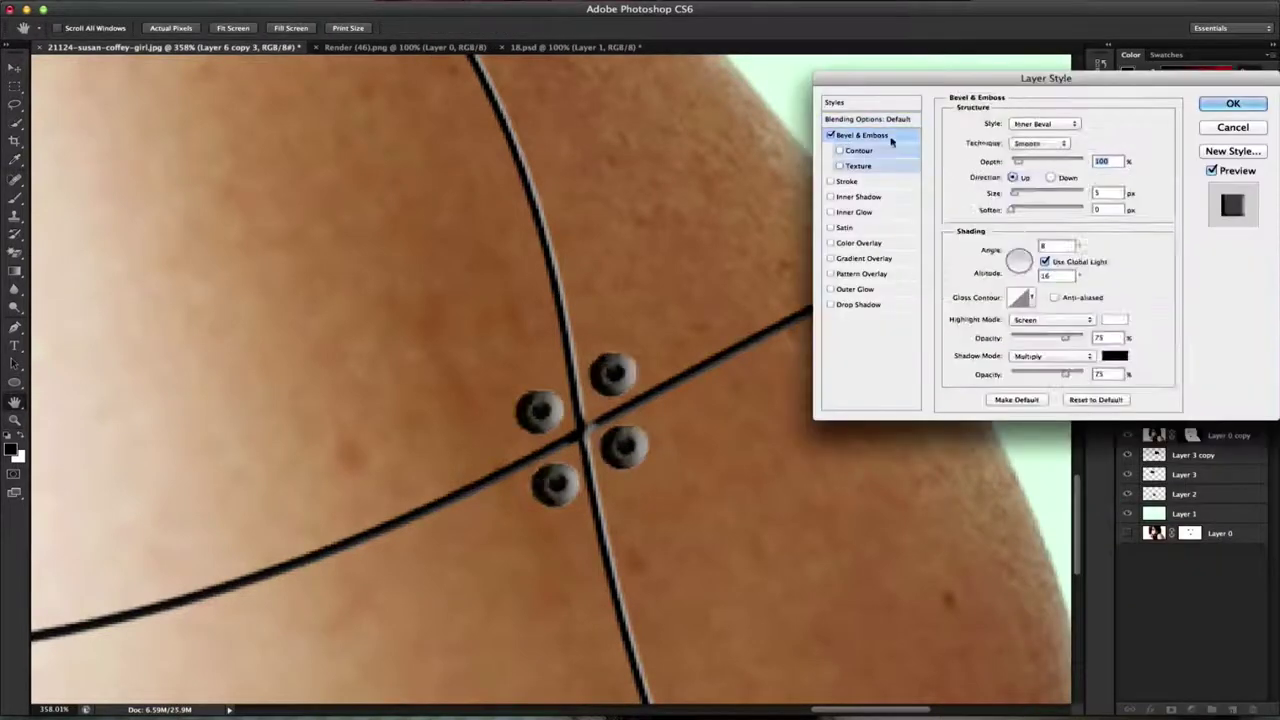
Step: Enable a contour preset on the bolts' Bevel & Emboss
click(858, 150)
click(1009, 127)
double_click(1053, 162)
click(862, 135)
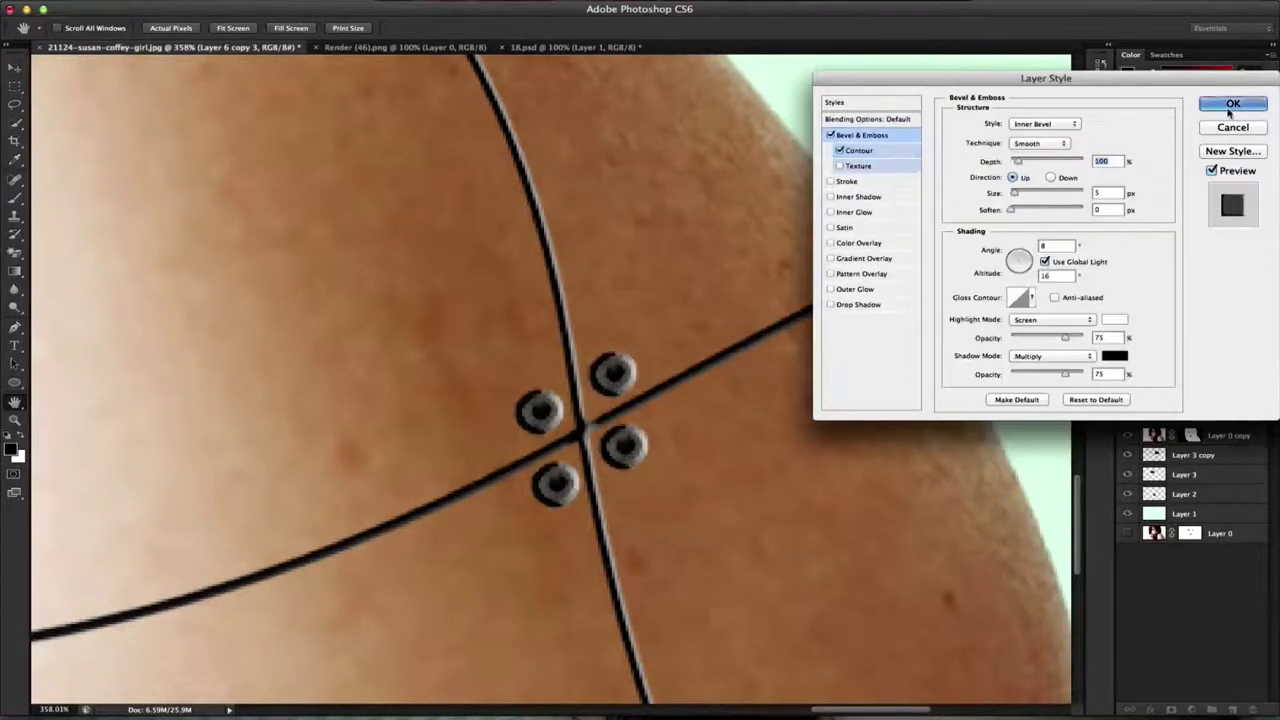
Step: Give the bolts a Soft Light Outer Glow, 90% opacity, size 2, with no Drop Shadow
click(858, 304)
click(855, 289)
click(983, 176)
click(1040, 223)
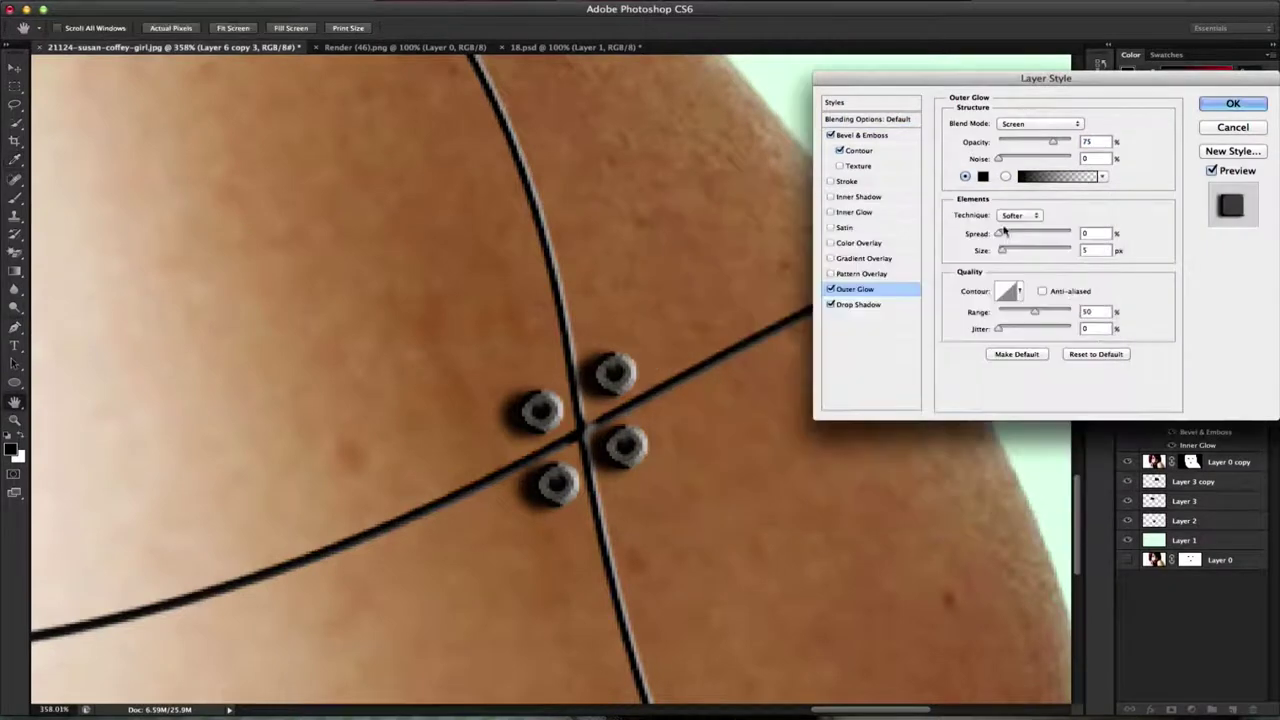
click(830, 304)
click(1040, 123)
click(1035, 262)
drag(1052, 142, 1063, 142)
drag(1004, 242, 1000, 237)
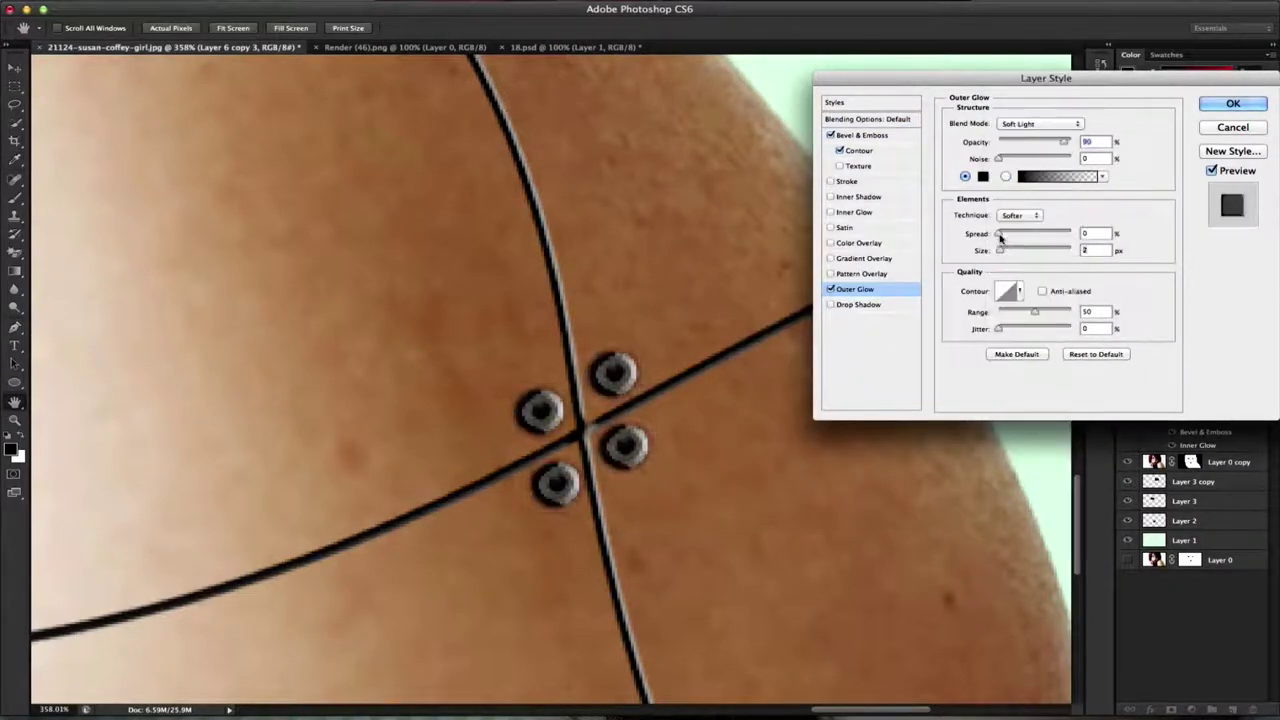
click(1233, 103)
Step: Outline the front shoulder panel with a closed path and make it a 1 px feathered selection
key(p)
click(329, 486)
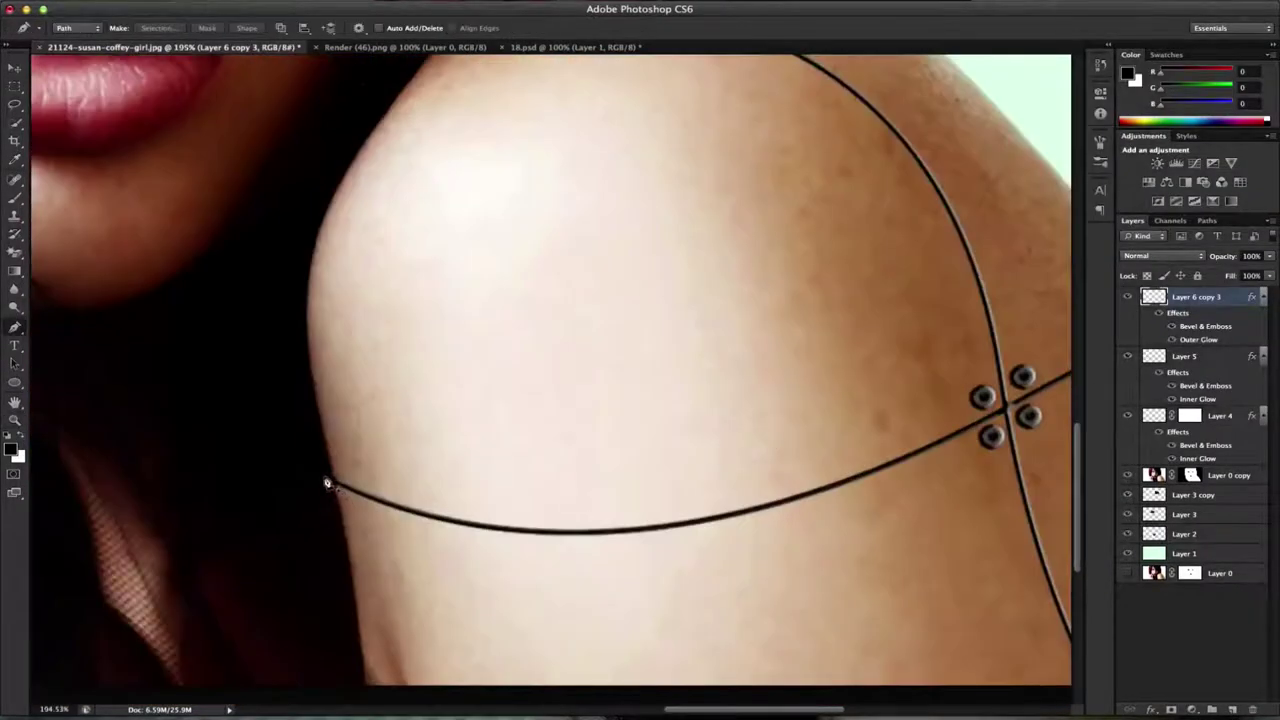
mouse_move(768, 420)
mouse_down()
mouse_move(1020, 268)
mouse_move(1063, 191)
mouse_up()
scroll(900, 300, down, 3)
drag(238, 165, 57, 208)
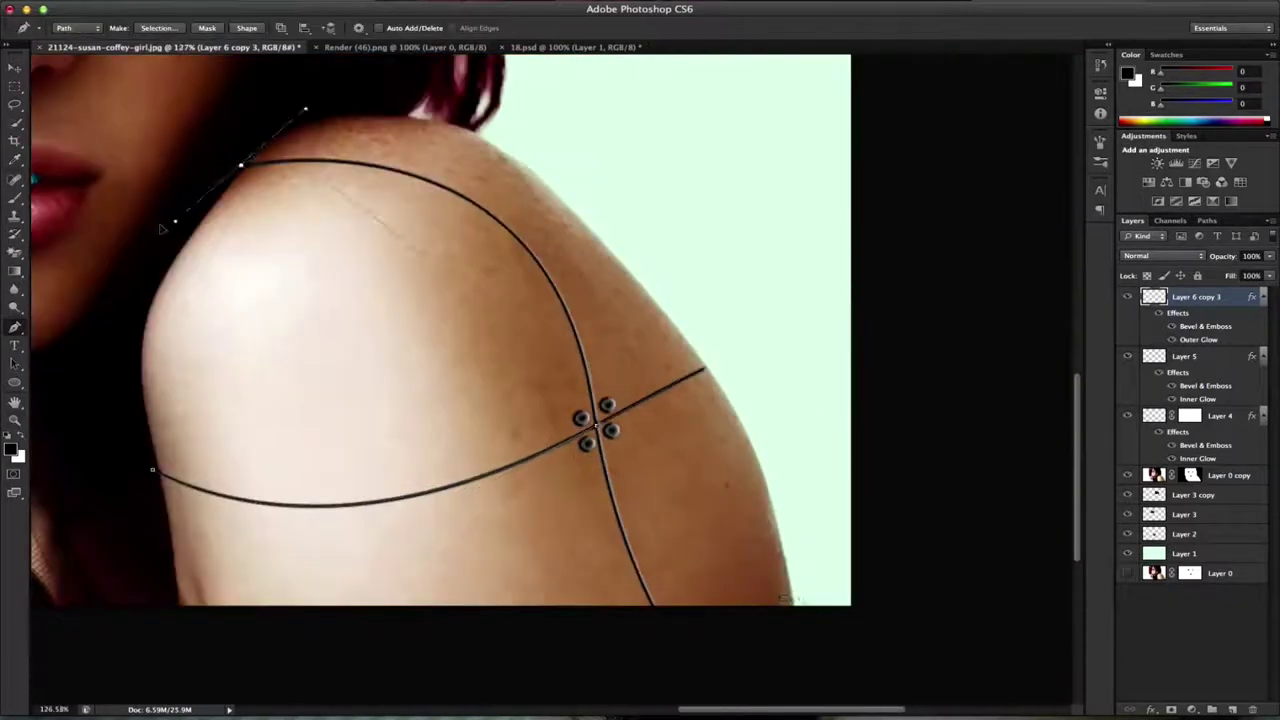
click(326, 469)
right_click(326, 469)
click(370, 508)
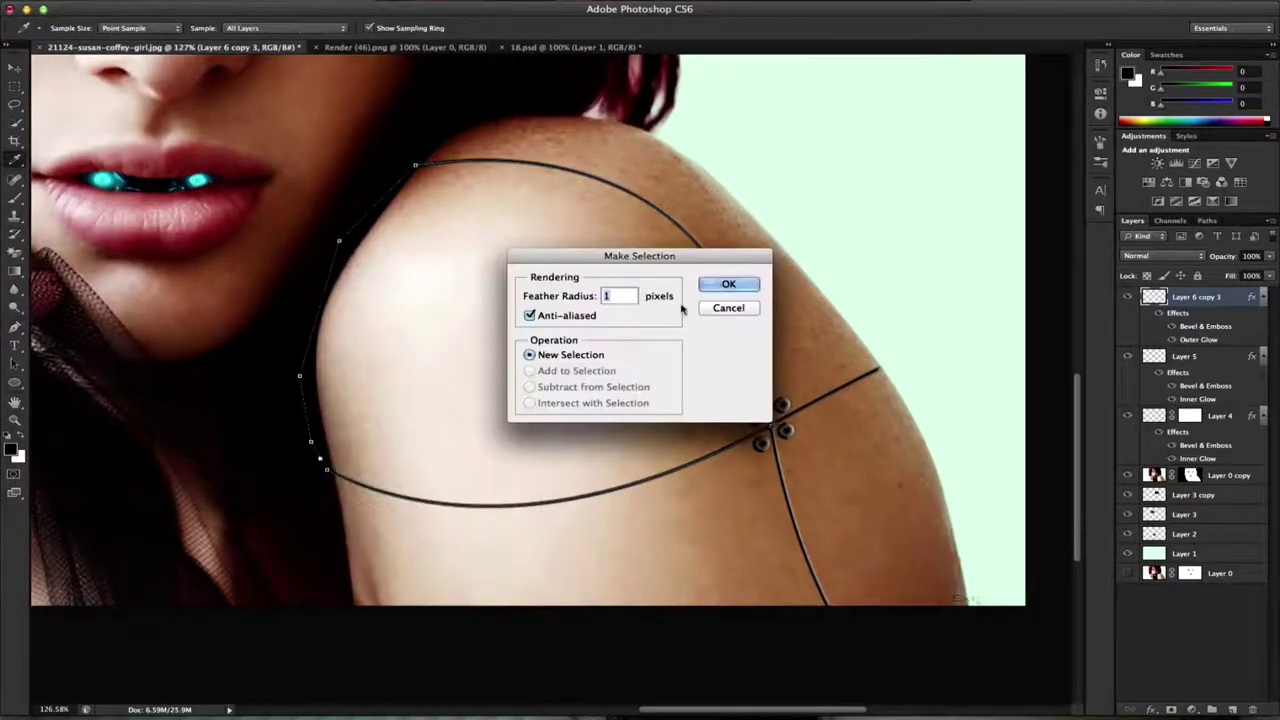
key(Return)
click(1148, 182)
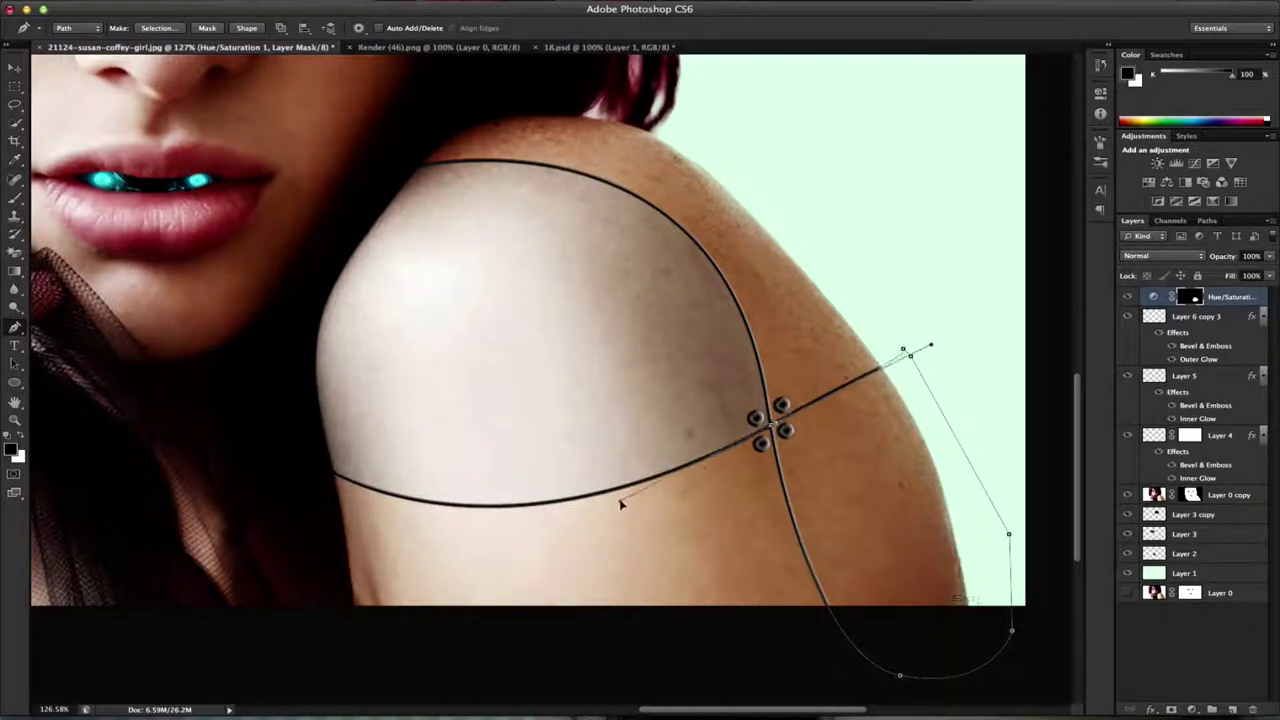
Step: Add a Hue/Saturation adjustment layer masked to the selected panel area
click(1148, 182)
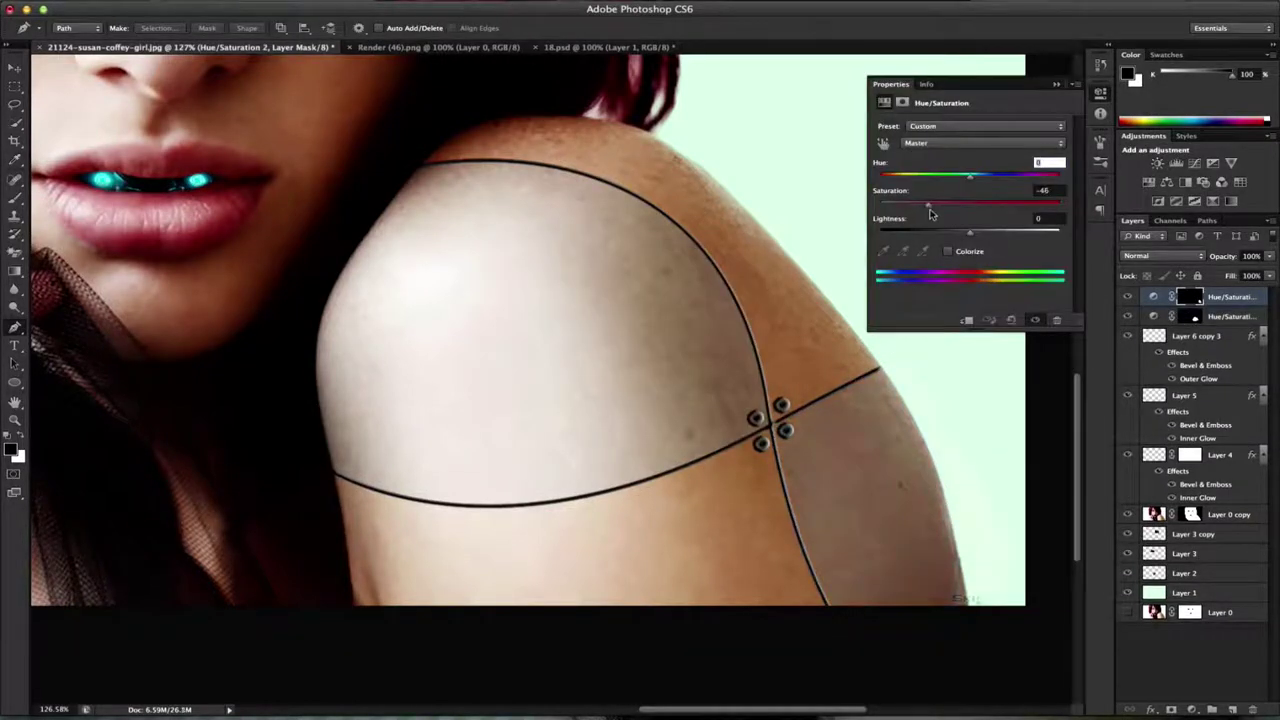
click(1056, 84)
key(b)
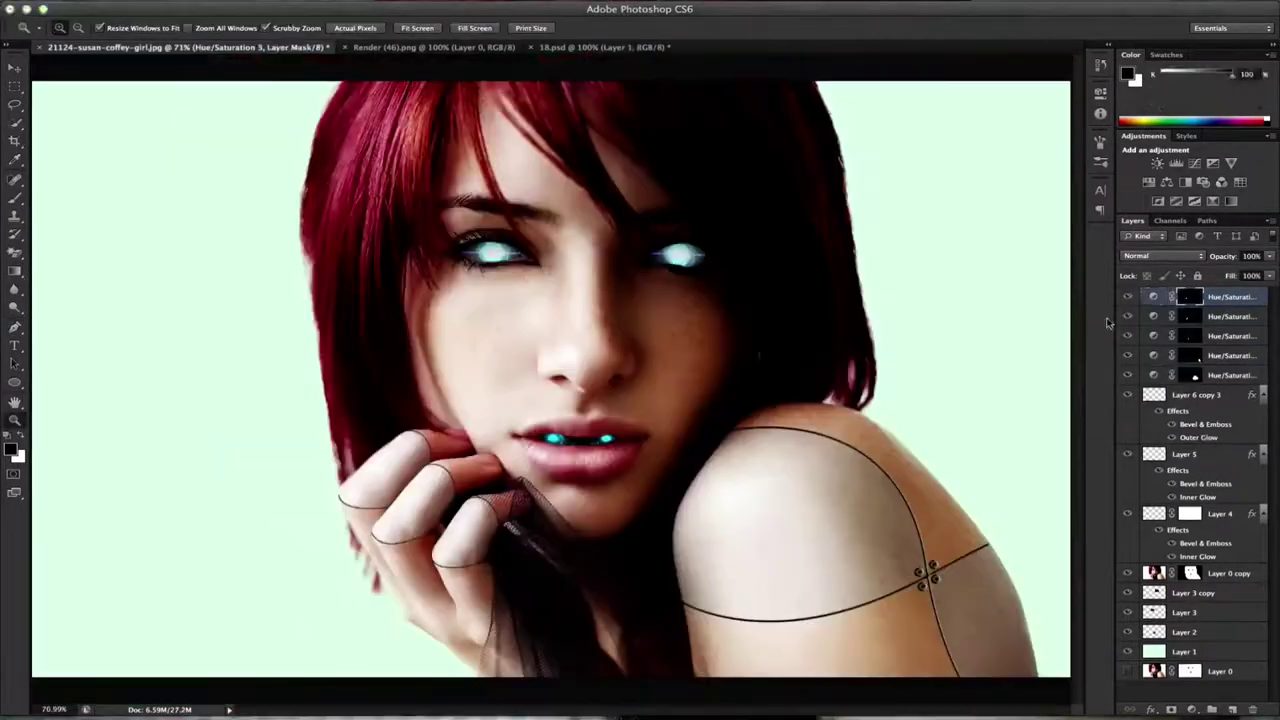
Step: Pick several tech and circuit brush presets and stamp them around the portrait
right_click(477, 501)
scroll(477, 501, down, 3)
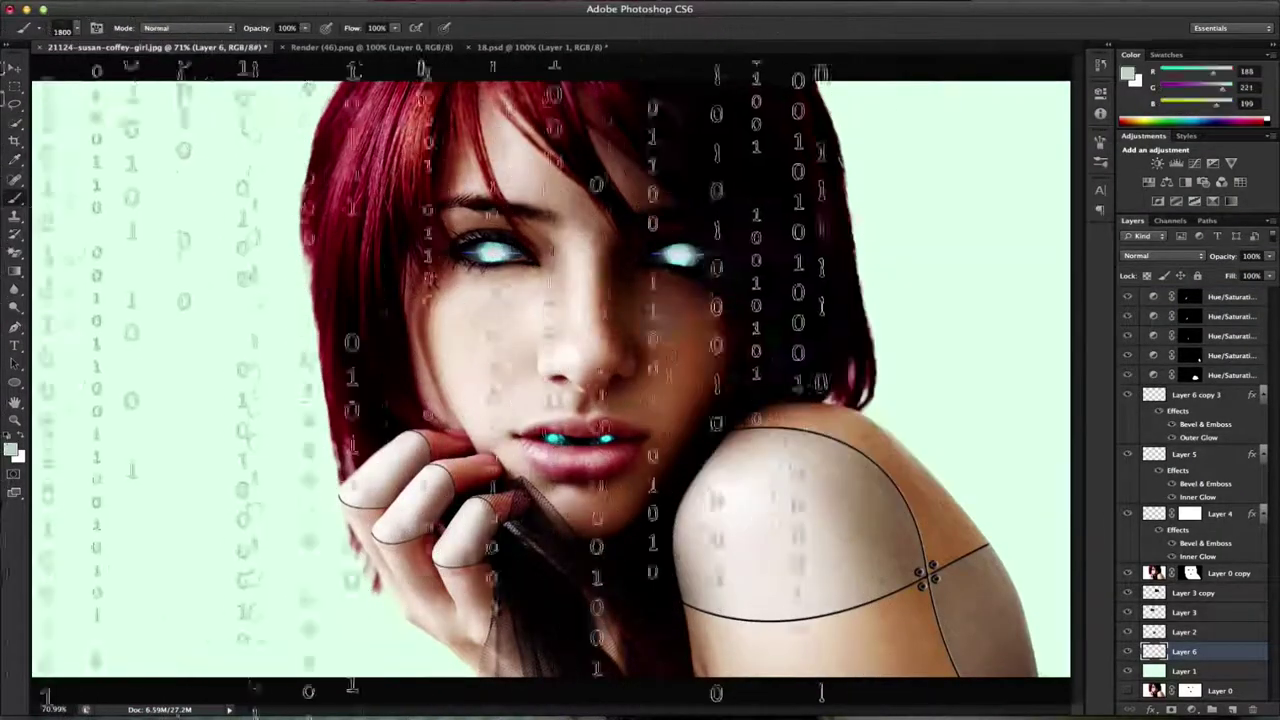
right_click(528, 393)
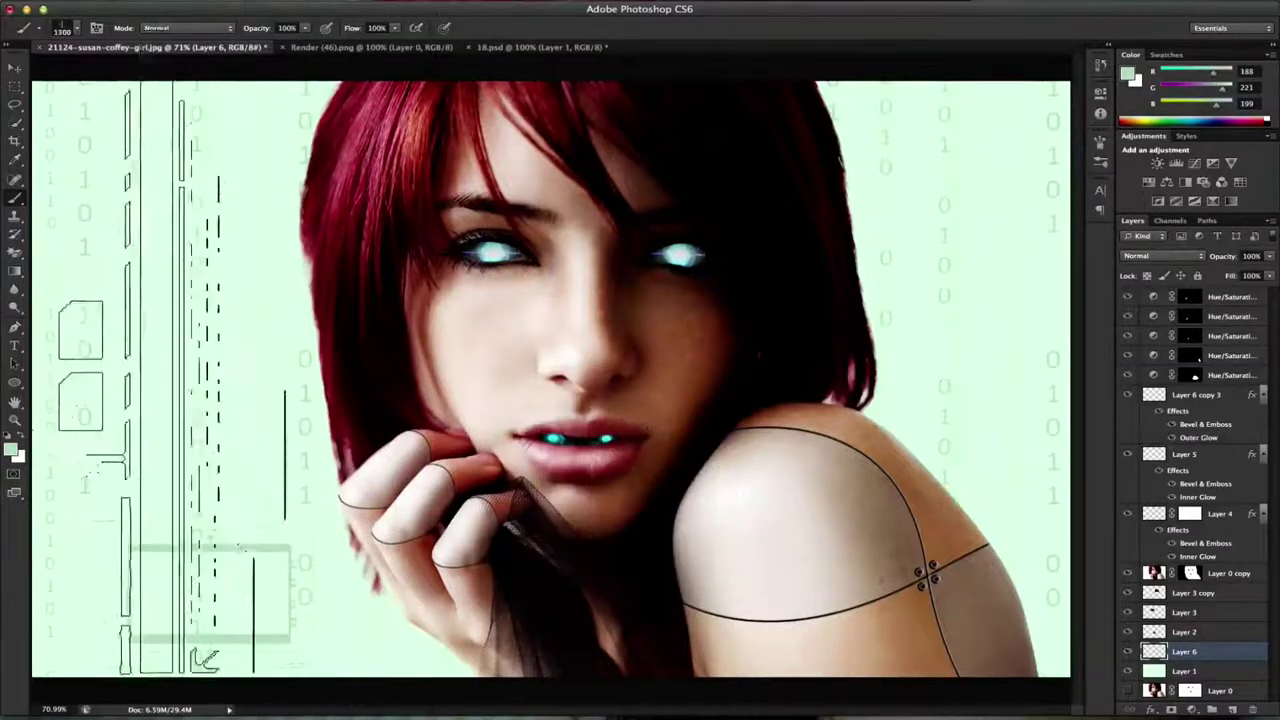
right_click(905, 292)
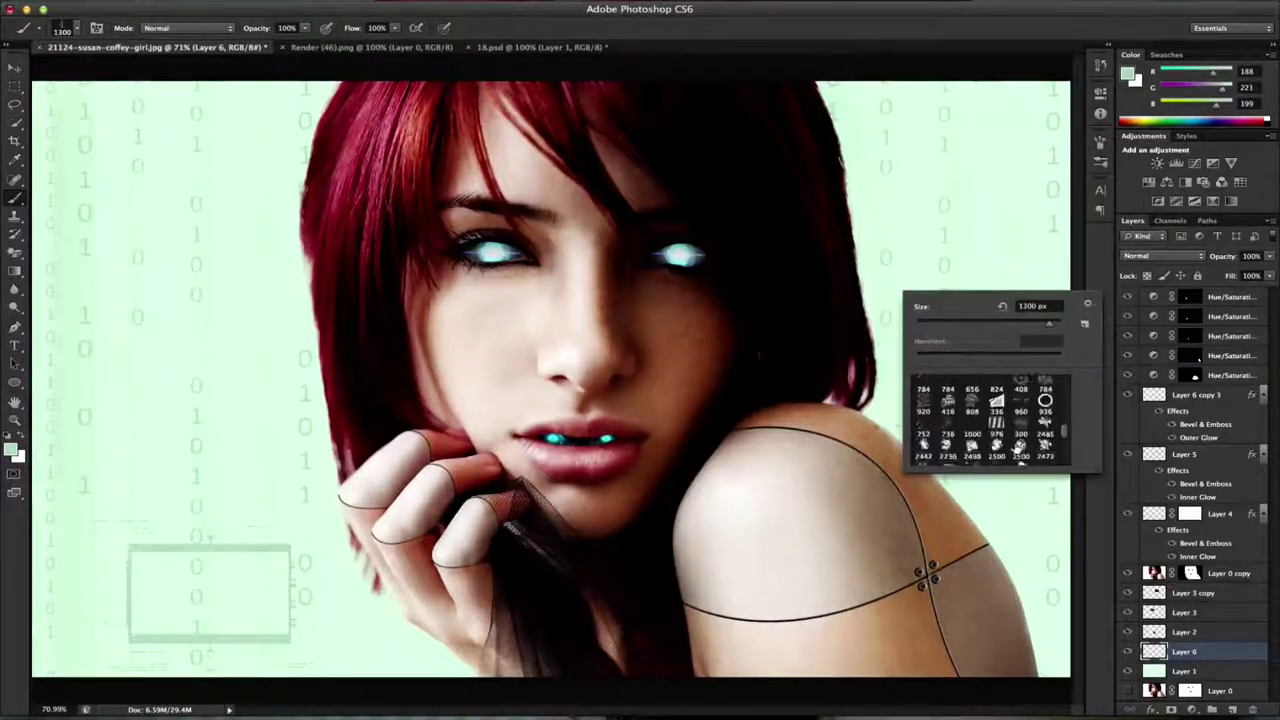
right_click(768, 525)
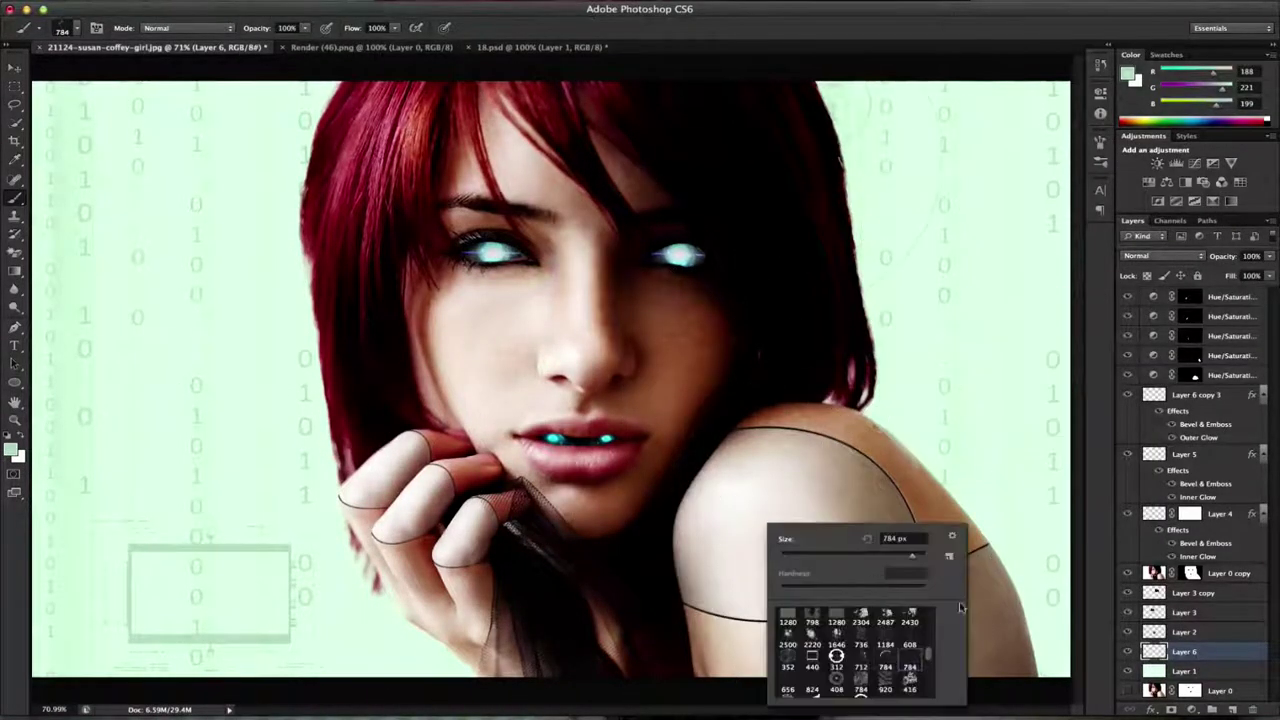
right_click(605, 347)
right_click(660, 400)
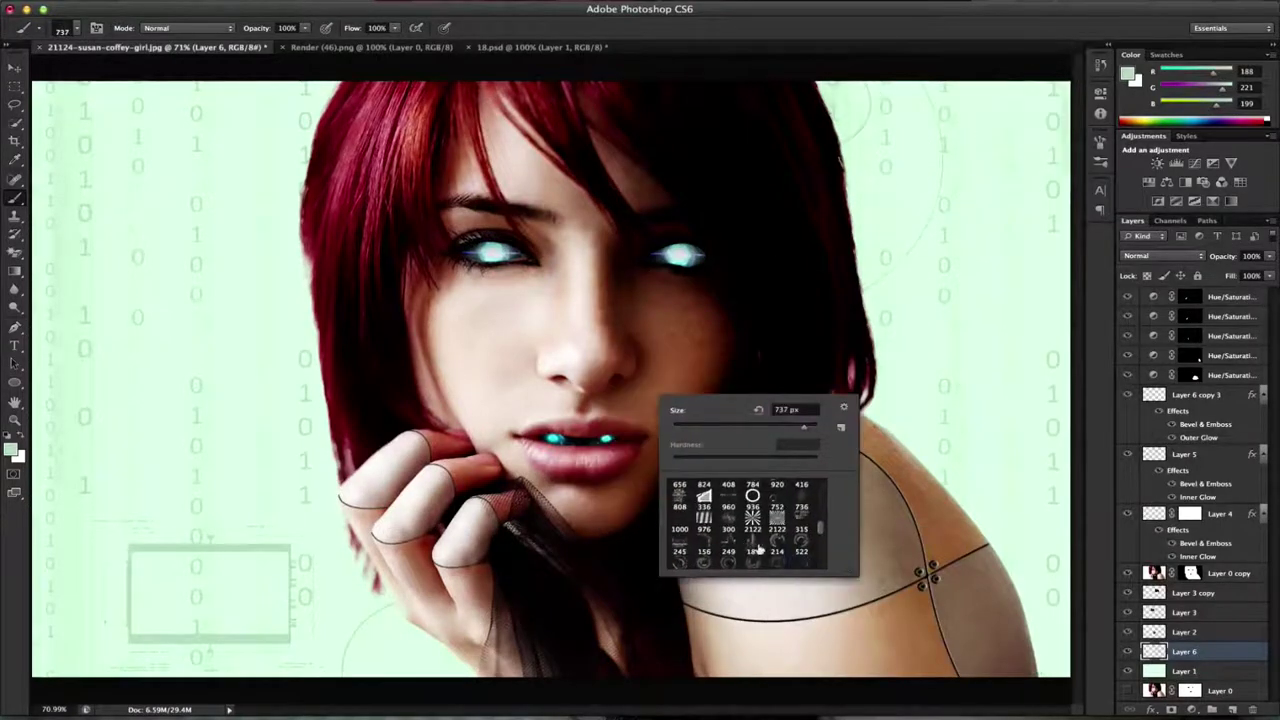
right_click(294, 334)
key(Return)
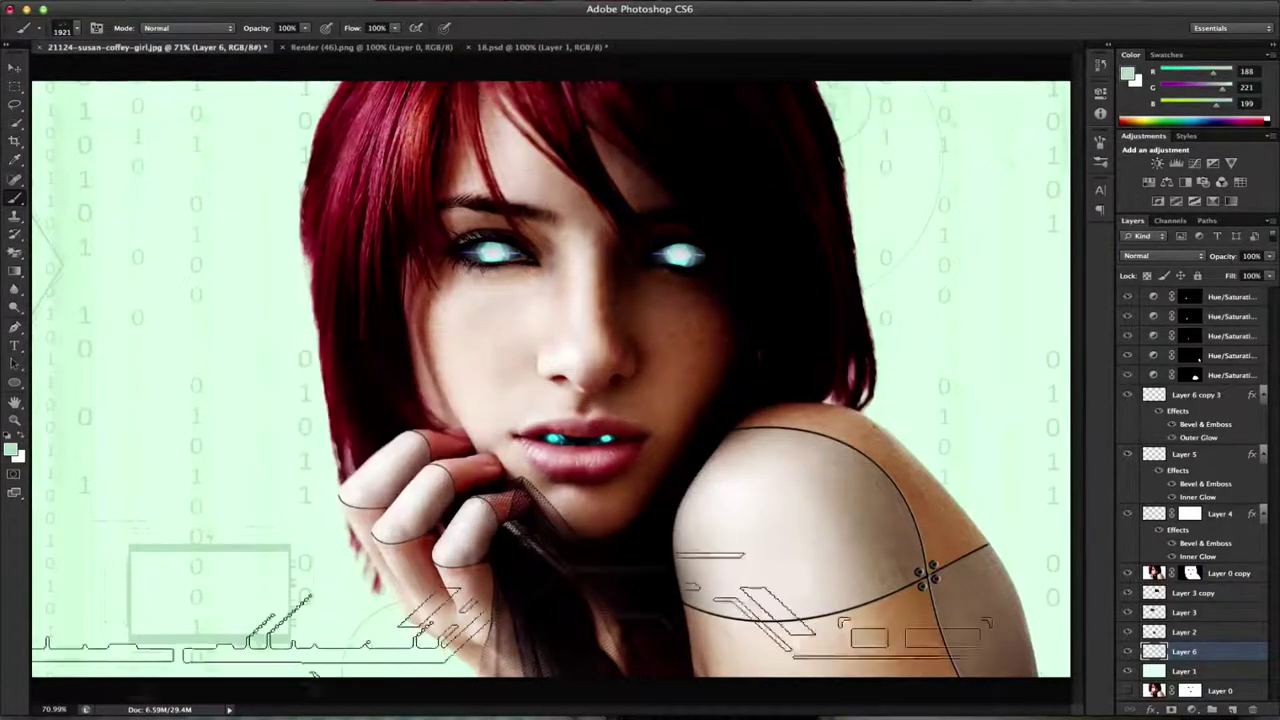
Step: Stamp a circuit pattern onto the background with a 1300 px brush
right_click(150, 268)
scroll(230, 395, down, 3)
scroll(291, 432, down, 3)
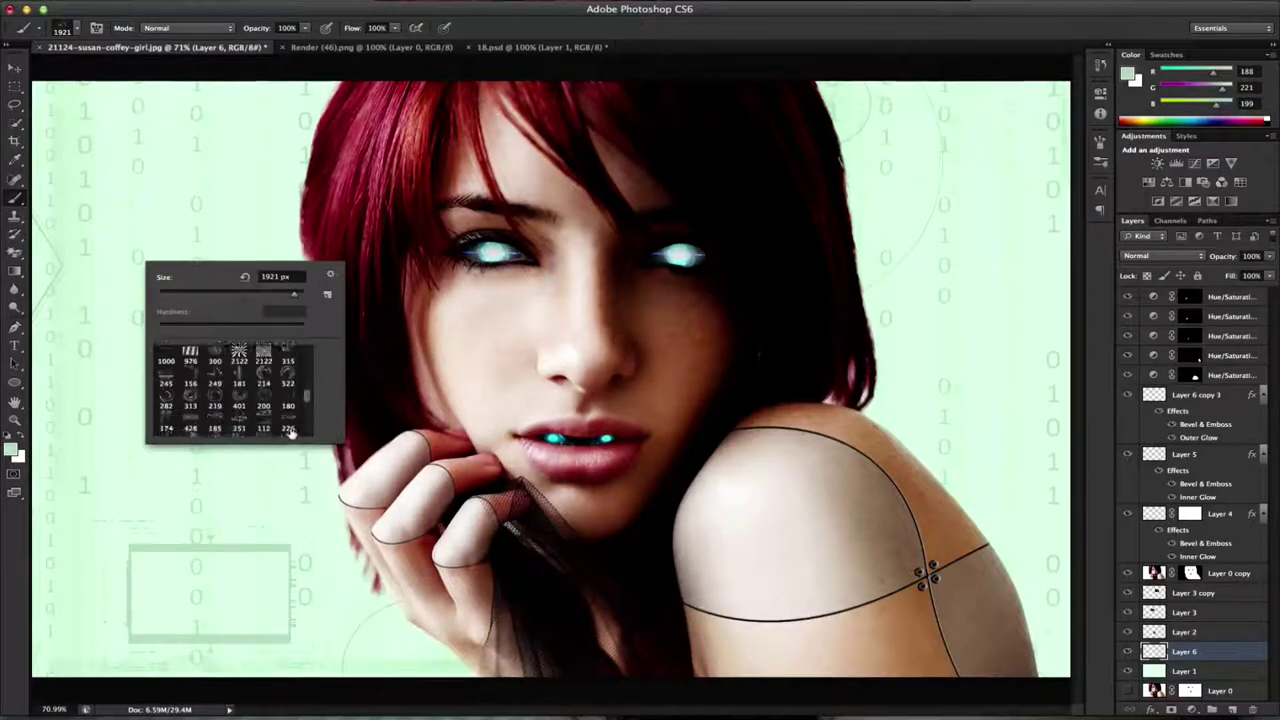
text(1300)
key(Return)
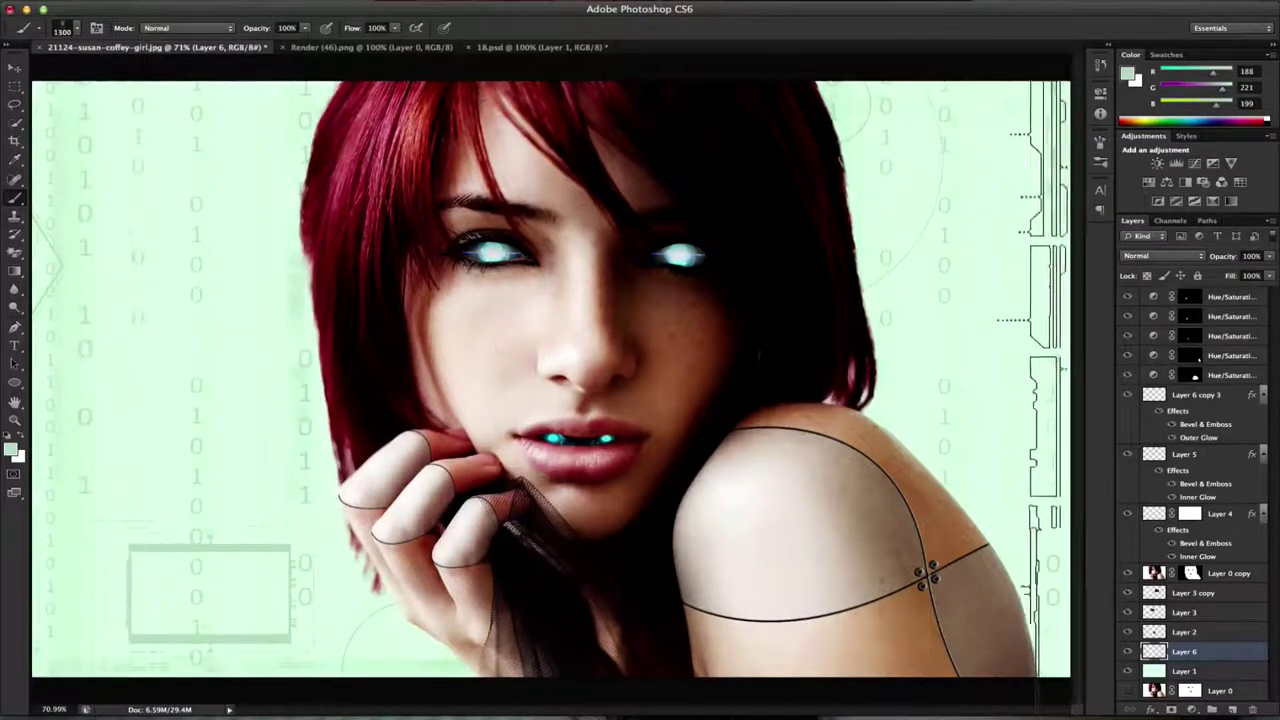
Step: Stamp more background patterns with the brush resized to 395 px
right_click(220, 474)
right_click(218, 204)
text(395)
key(Return)
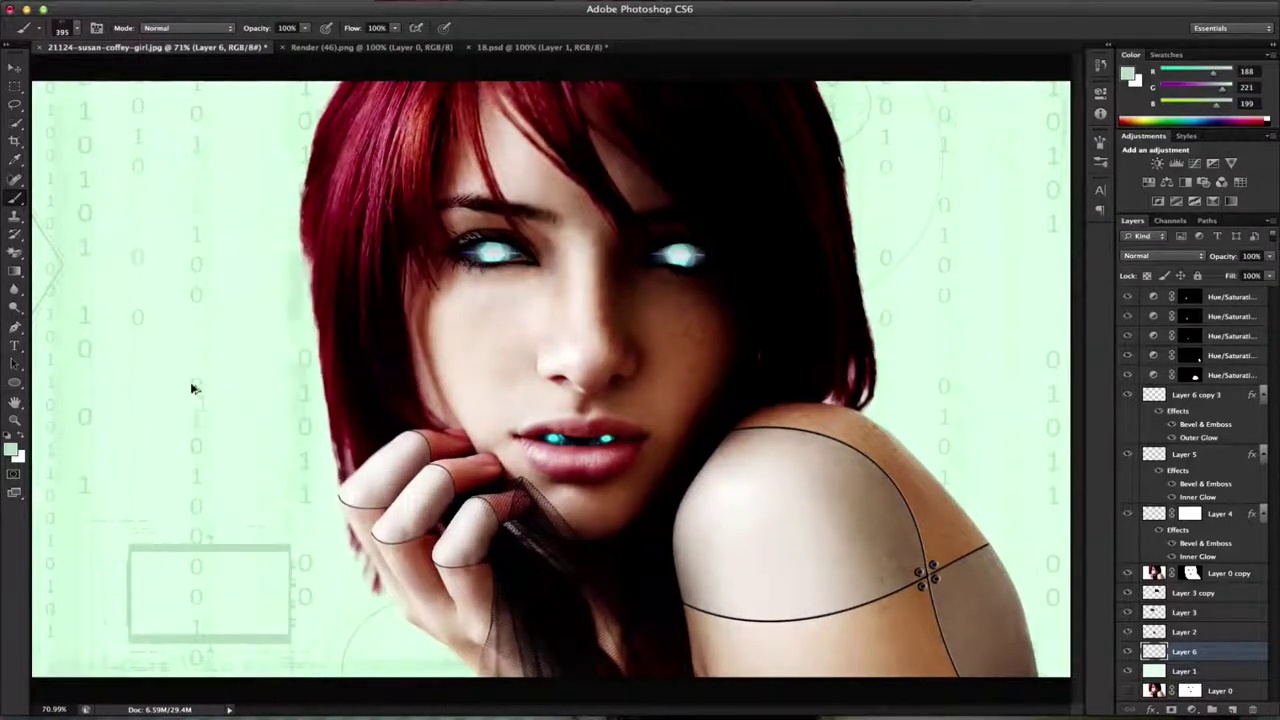
right_click(268, 410)
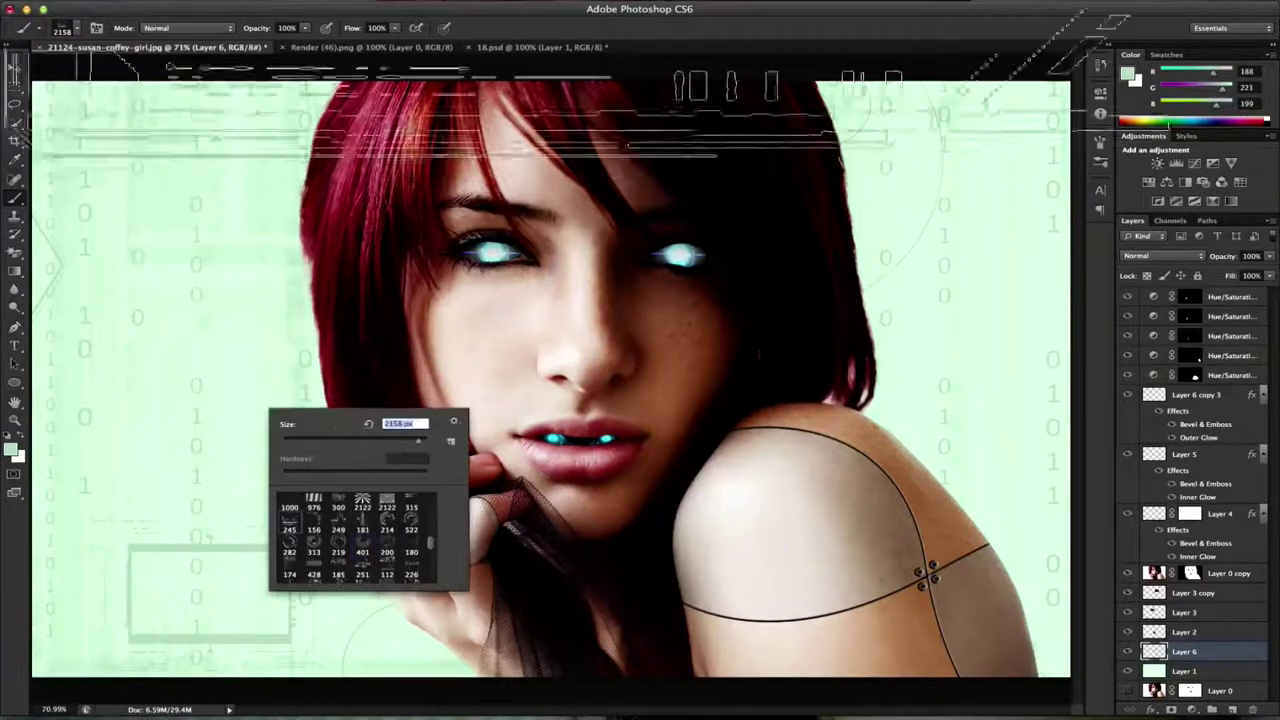
key(Return)
Step: Stamp a 1184 px binary-code brush, then 960 px and 700 px tech brushes
right_click(372, 538)
scroll(450, 660, down, 3)
click(391, 643)
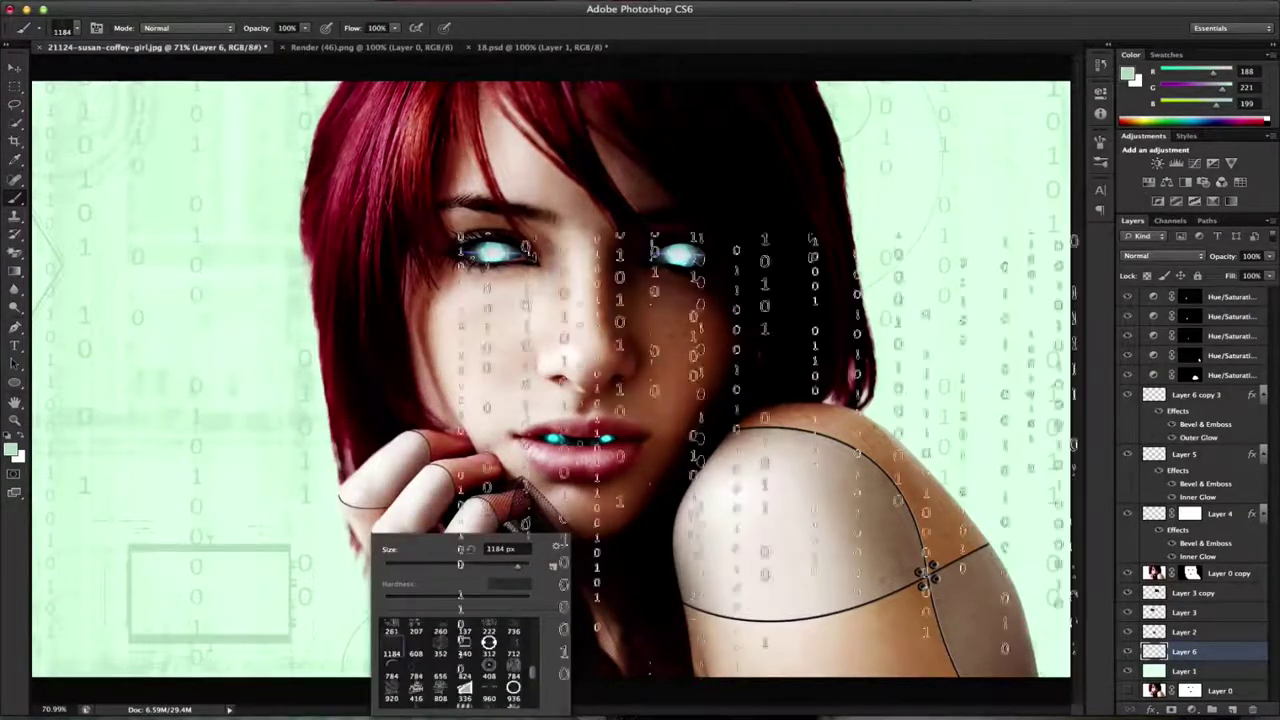
click(489, 697)
scroll(440, 670, up, 2)
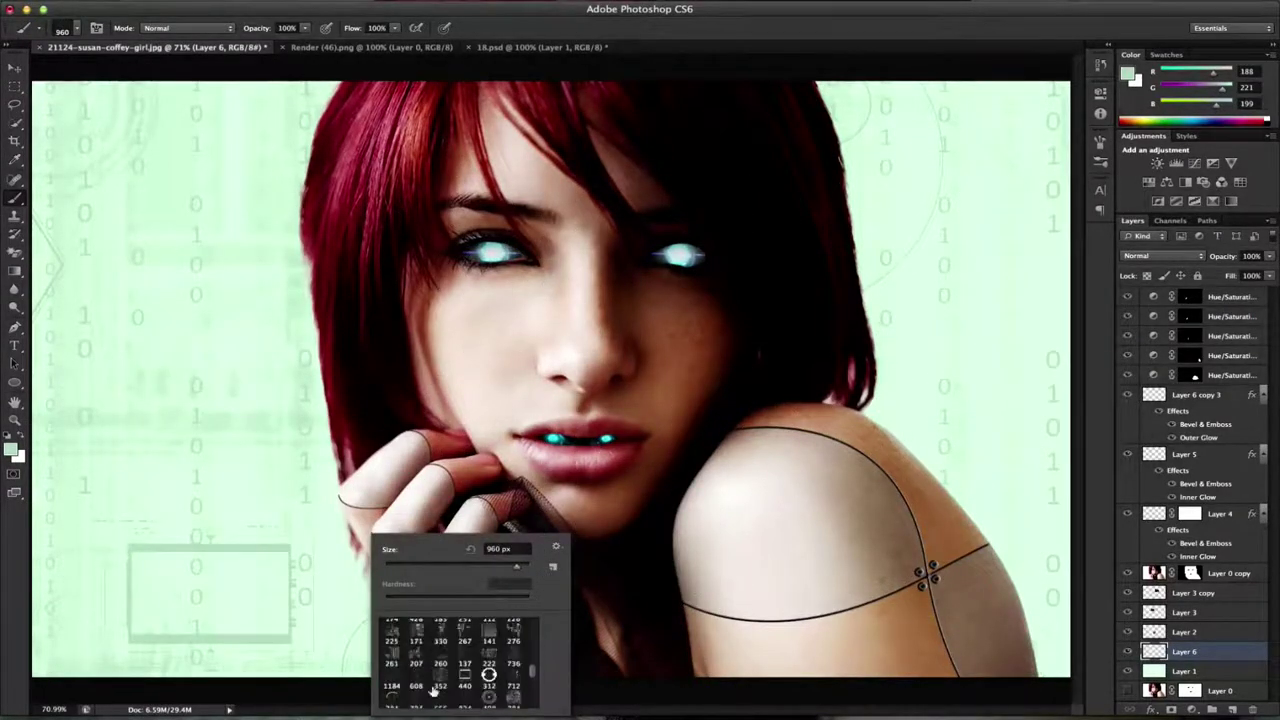
click(440, 686)
key(Return)
Step: Pick the circuit brush, switch to the bolts layer, and shrink the brush to 600 px
right_click(758, 495)
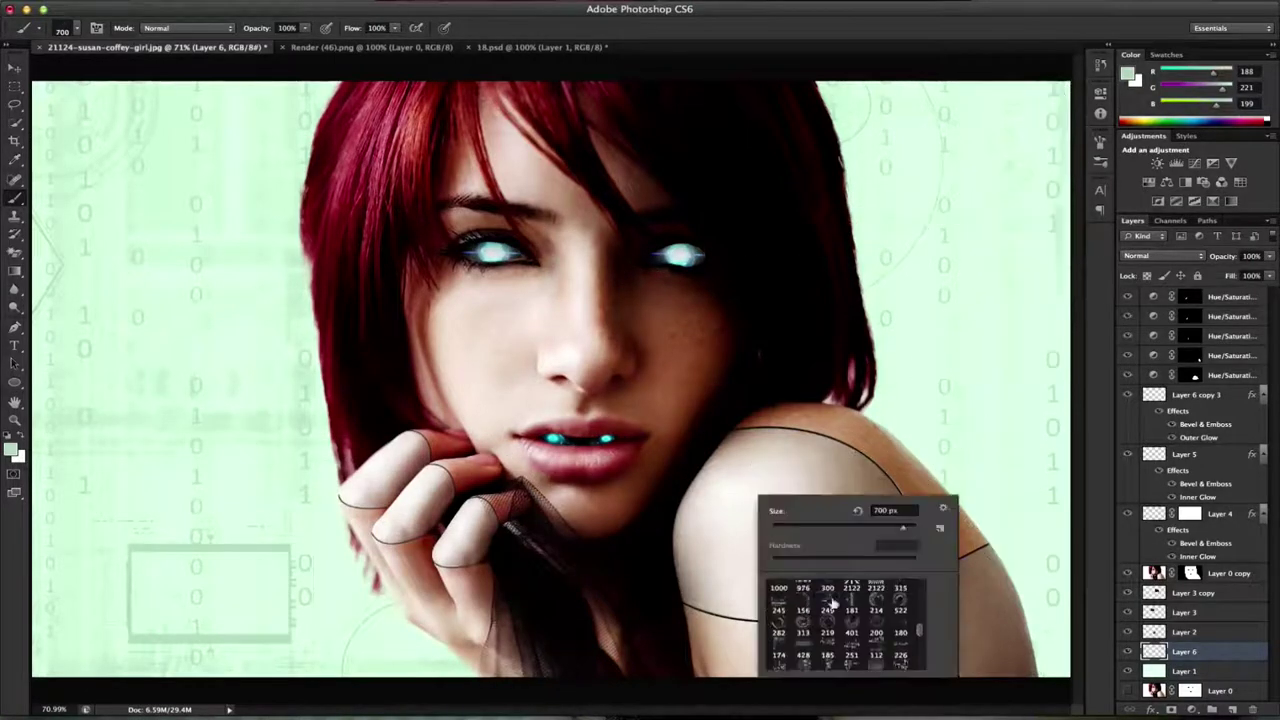
double_click(832, 604)
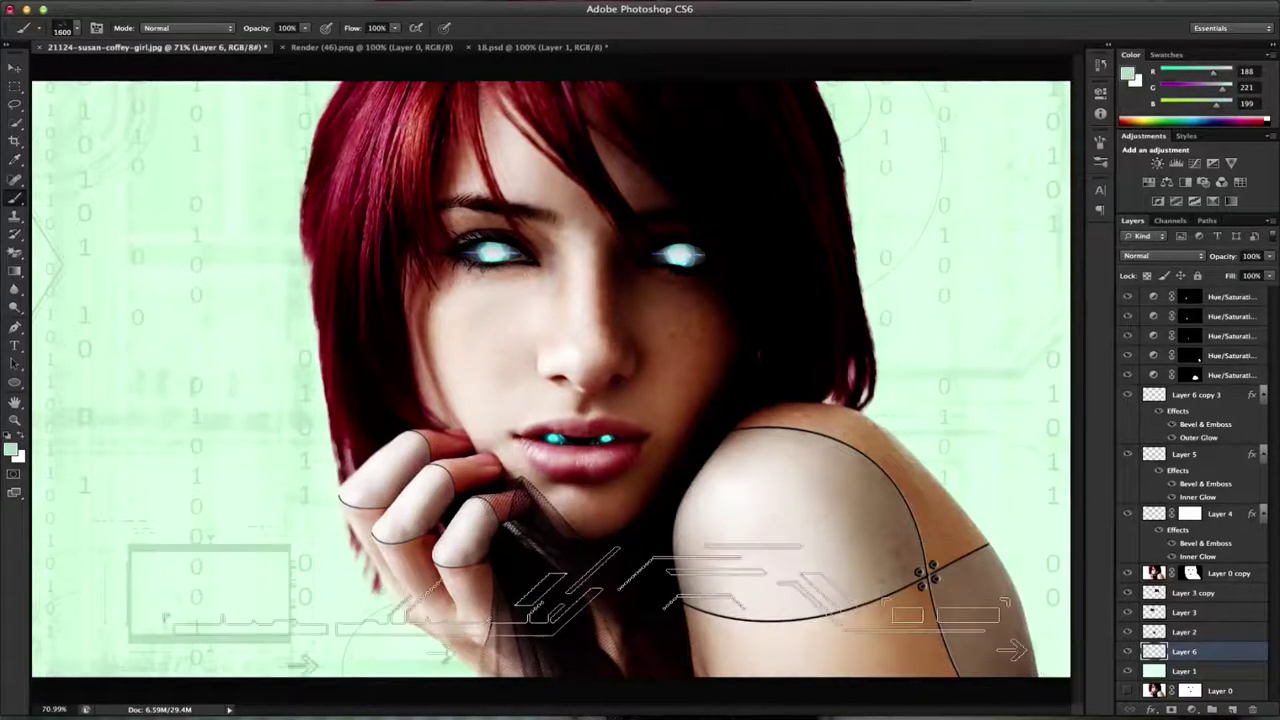
click(1195, 394)
key(bracketleft)
key(bracketleft)
key(bracketleft)
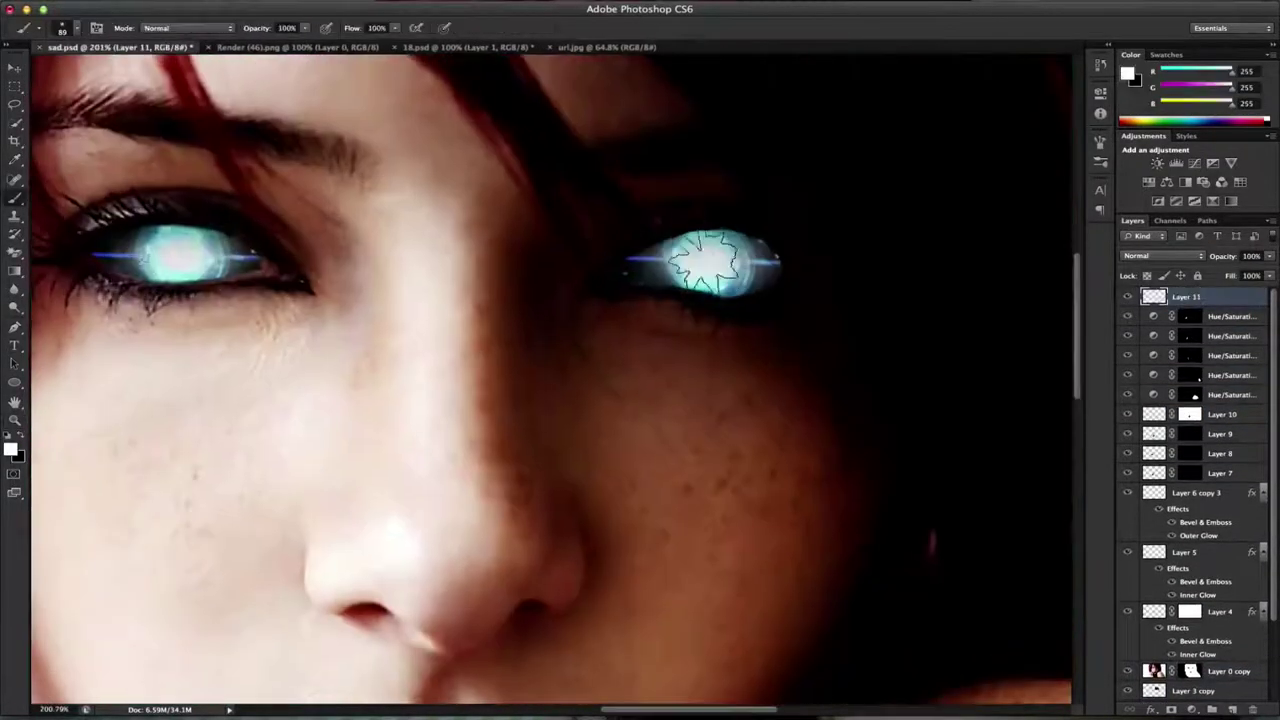
Step: Shrink the ANDROID GIRL title into the top-right corner and zoom in on it
right_click(703, 468)
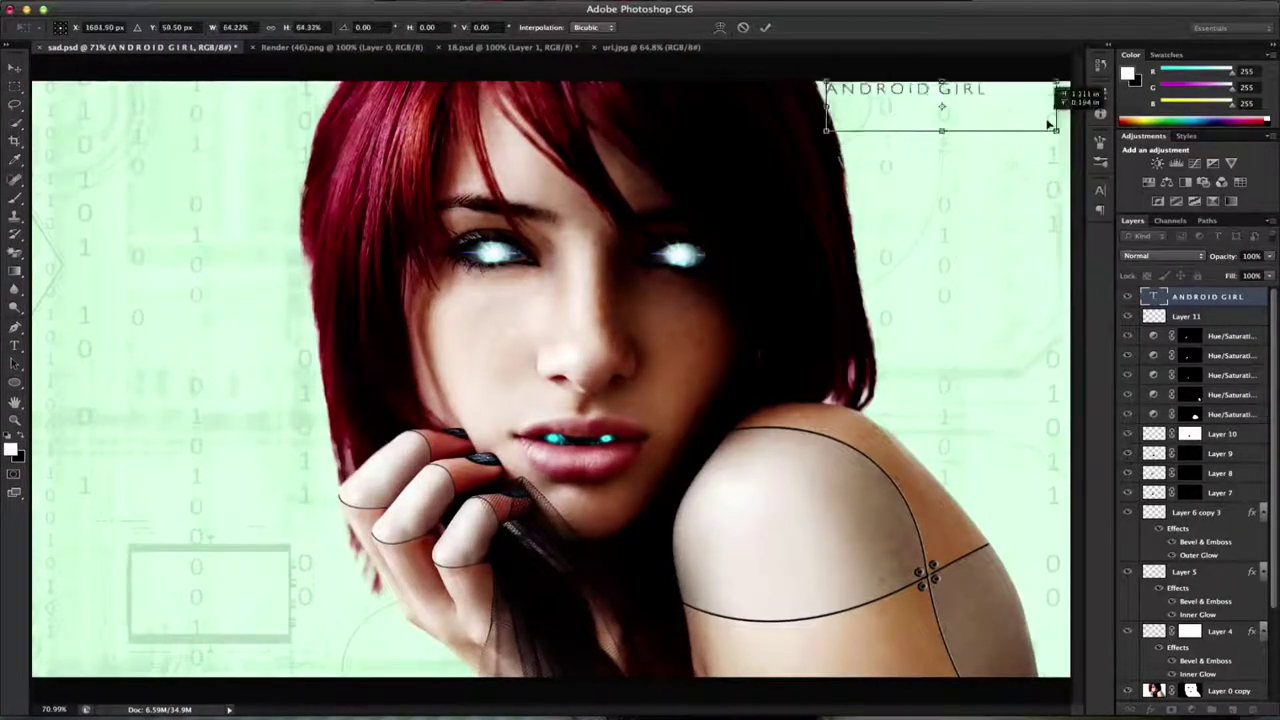
drag(827, 130, 868, 116)
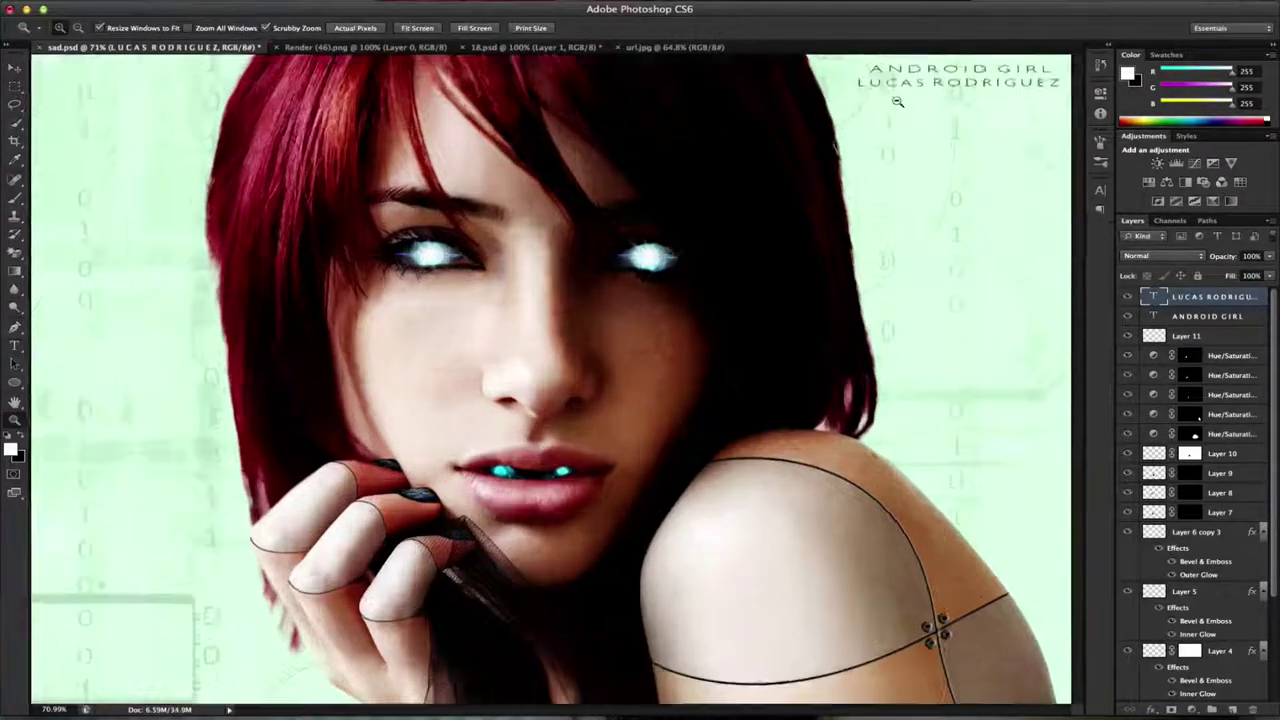
click(897, 101)
key(b)
click(760, 183)
Step: On a new layer, draw a Pen path and stroke it as a thin black line under the title
click(686, 249)
key(ctrl+shift+alt+n)
right_click(763, 330)
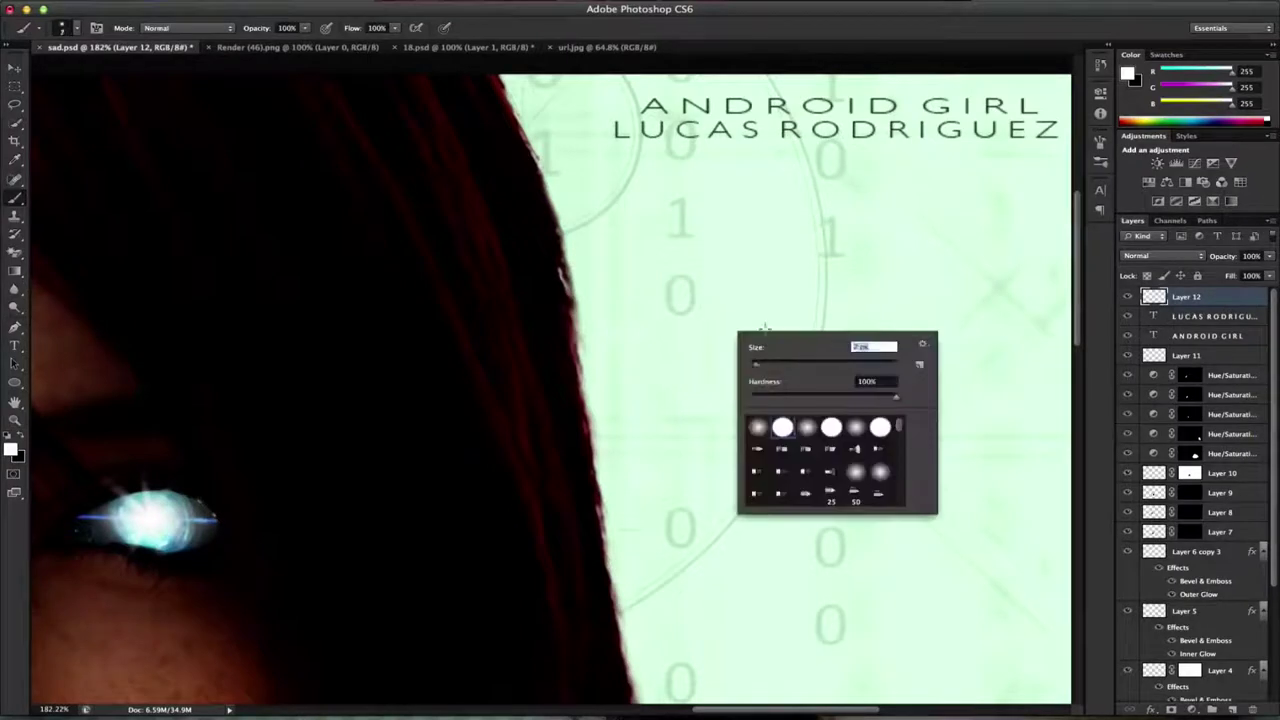
key(Escape)
key(d)
key(p)
key(ctrl+r)
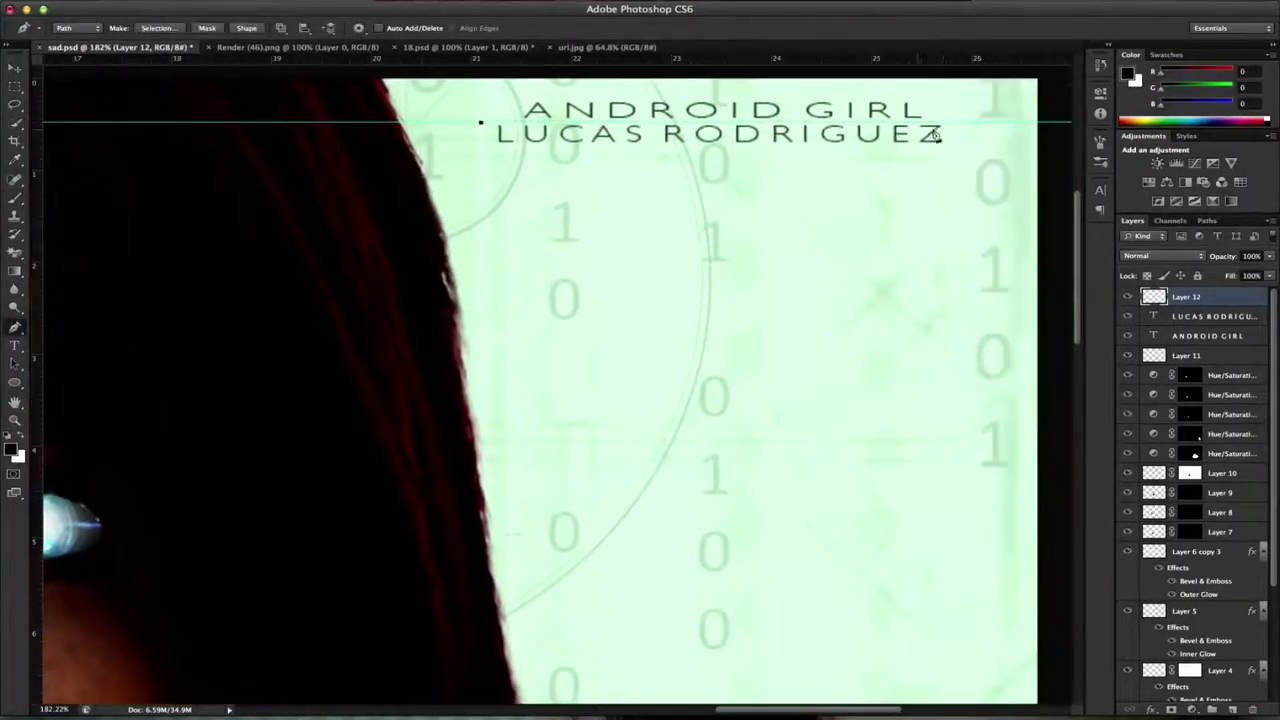
key(b)
key(Return)
Step: Select the name and ANDROID GIRL text layers together and fit the canvas on screen
key(v)
click(1207, 335)
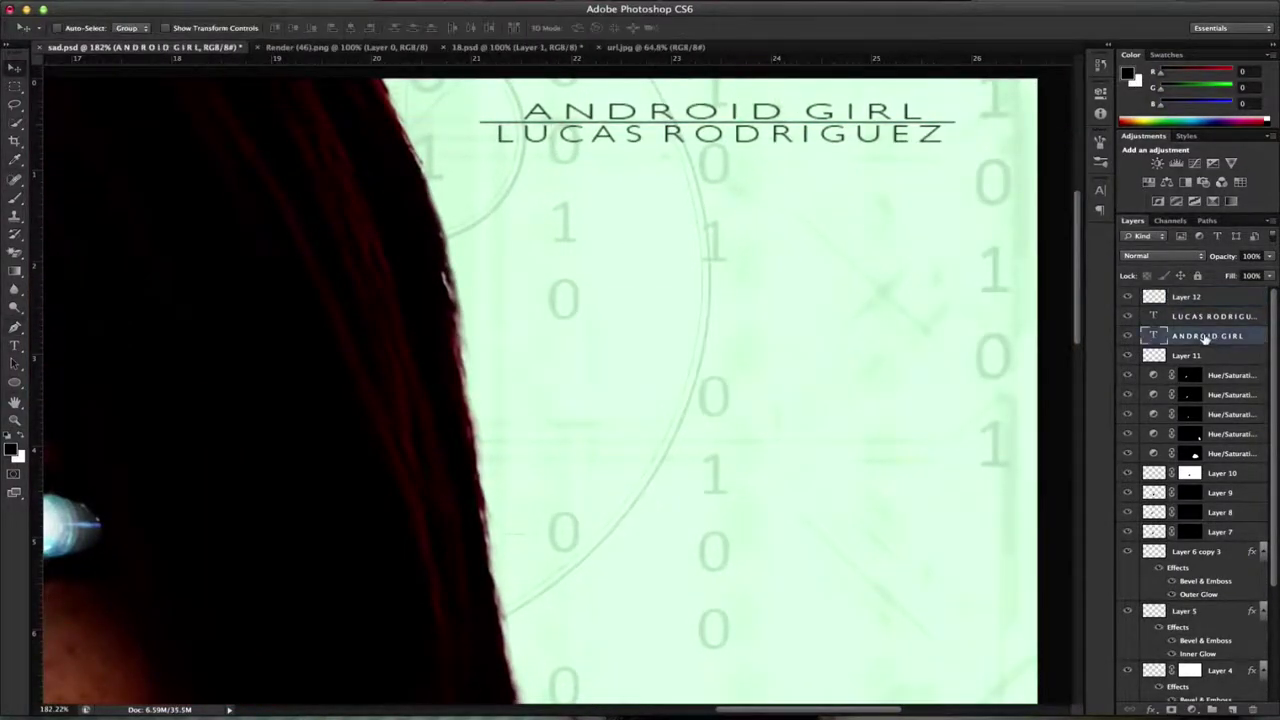
shift+click(1177, 298)
key(z)
right_click(705, 292)
click(740, 297)
Step: Create stamped merged copies of all visible layers as the base for colour grading
key(ctrl+shift+alt+e)
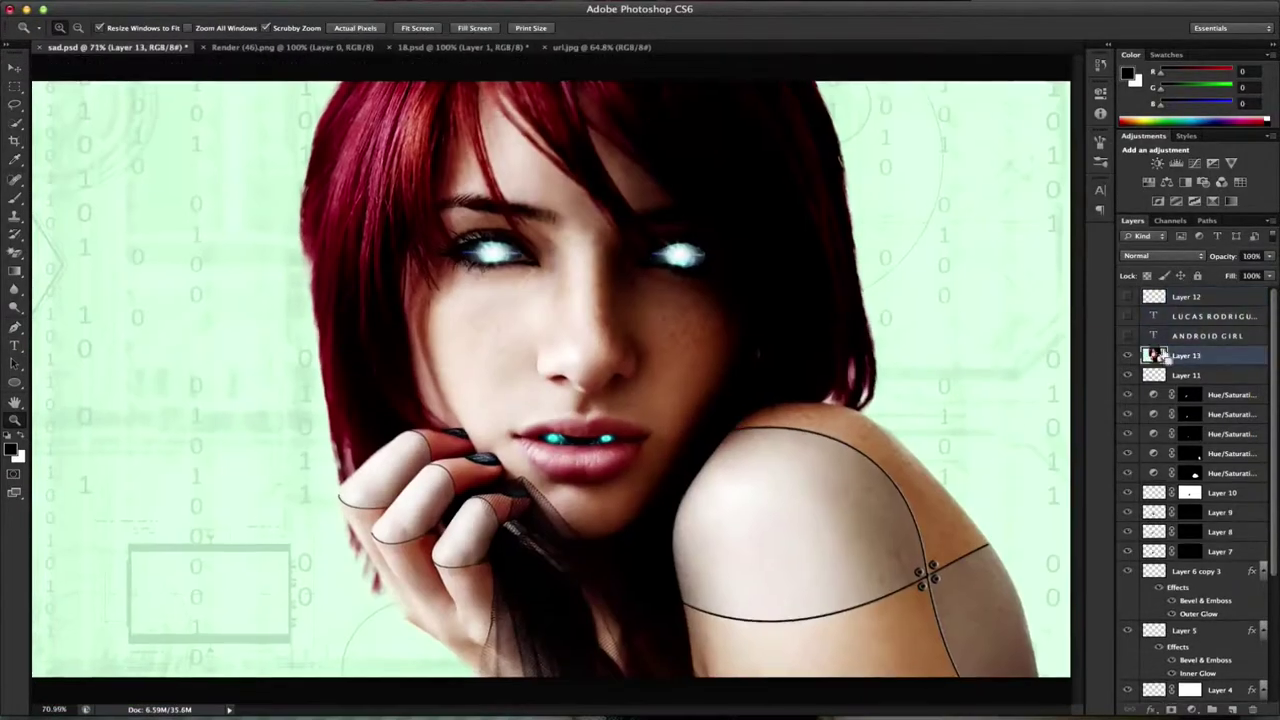
key(ctrl+j)
click(365, 9)
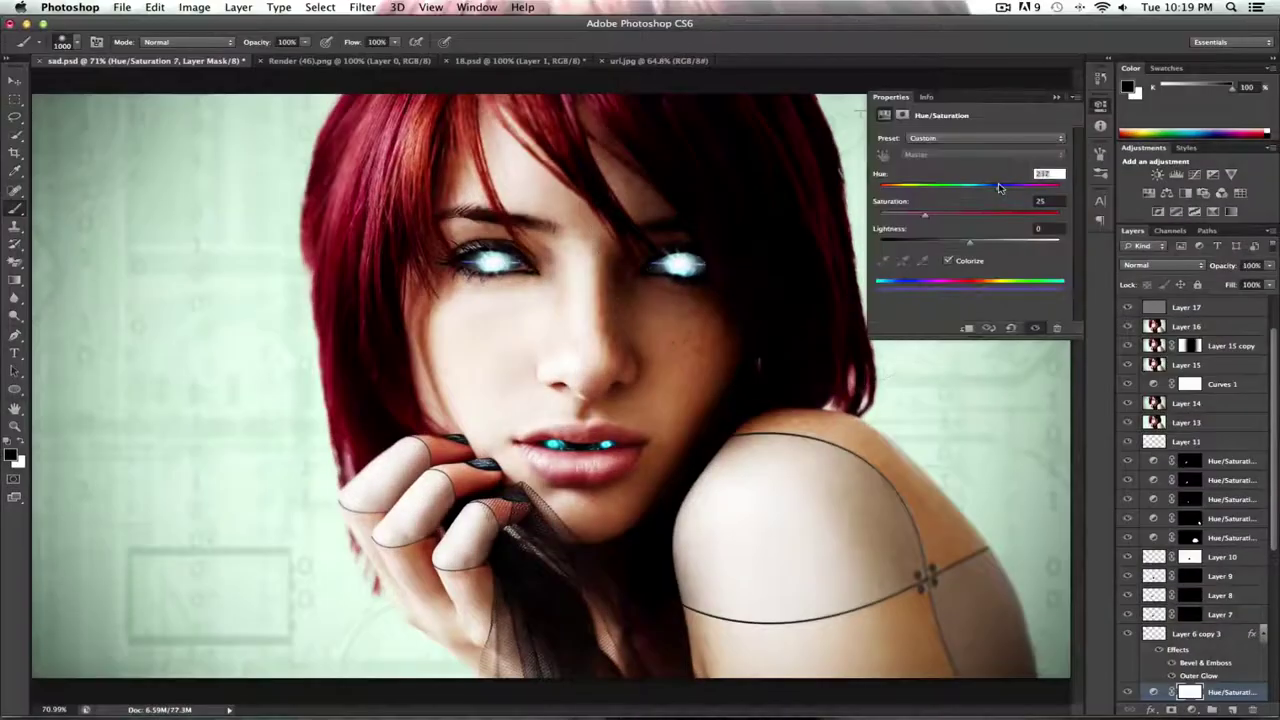